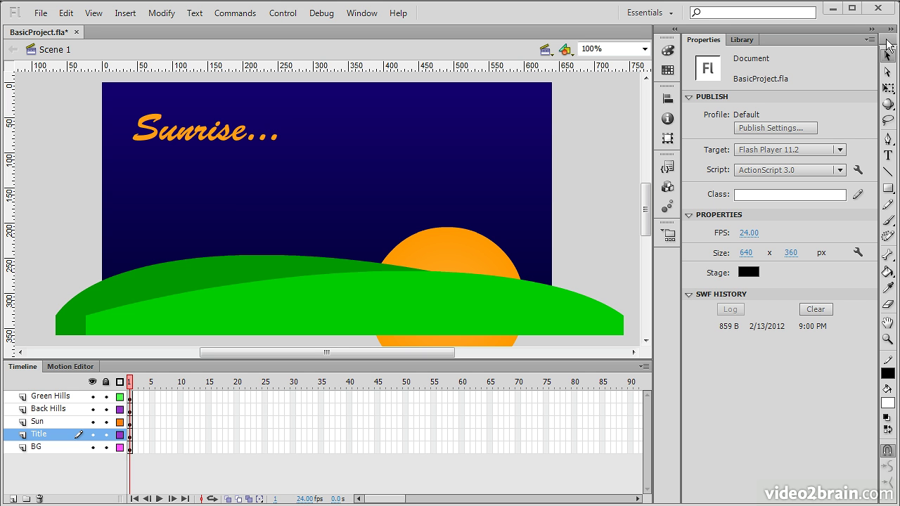
- Float the toolbox into two wide rows, try a green stroke and cyan fill, then reset to black and white
left_click_drag(887, 44, 285, 100)
left_click_drag(371, 246, 504, 243)
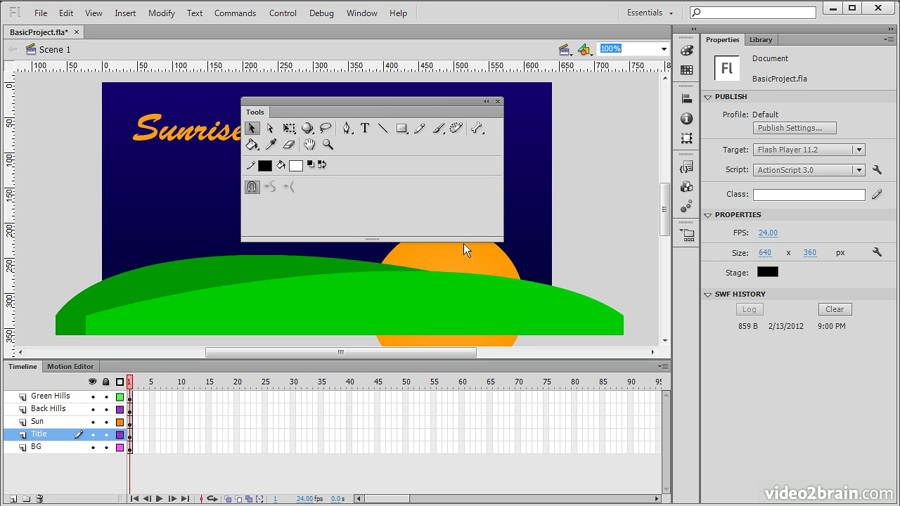
left_click(265, 168)
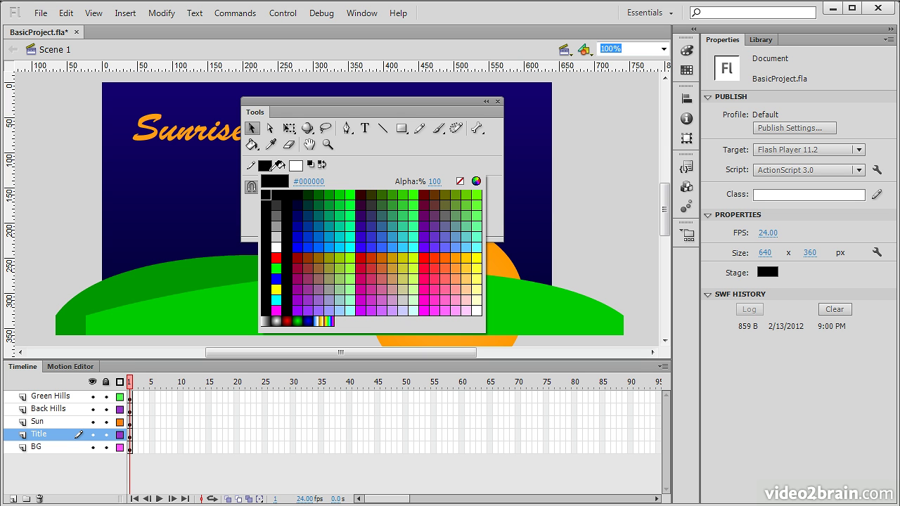
left_click(351, 202)
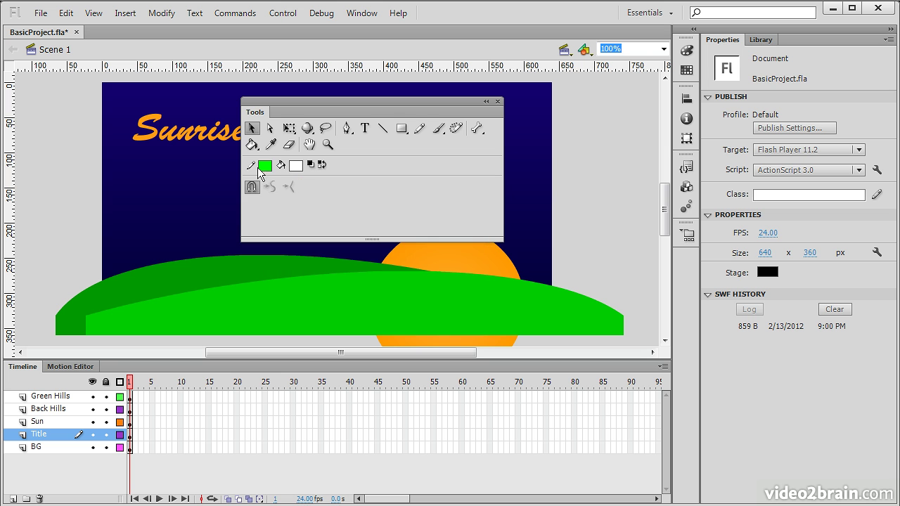
left_click(296, 168)
left_click(378, 243)
left_click(311, 164)
- Swap the colours to a white stroke and black fill, and toggle Snap to Objects
left_click(322, 166)
left_click(322, 166)
left_click(322, 166)
left_click(251, 188)
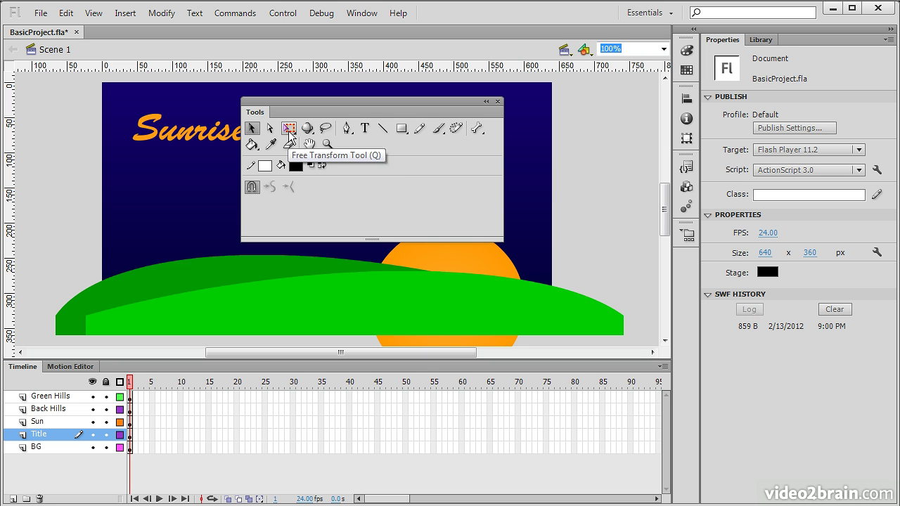
- Try the Free Transform, 3D Rotation, Lasso, Pen, Text, Line, Rectangle and Brush tools, ending on Selection
left_click(289, 132)
left_click(307, 129)
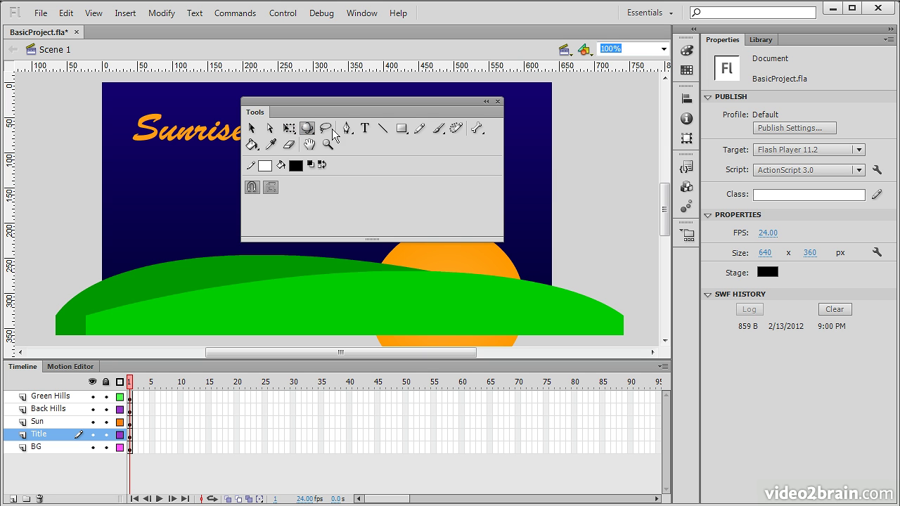
left_click(327, 129)
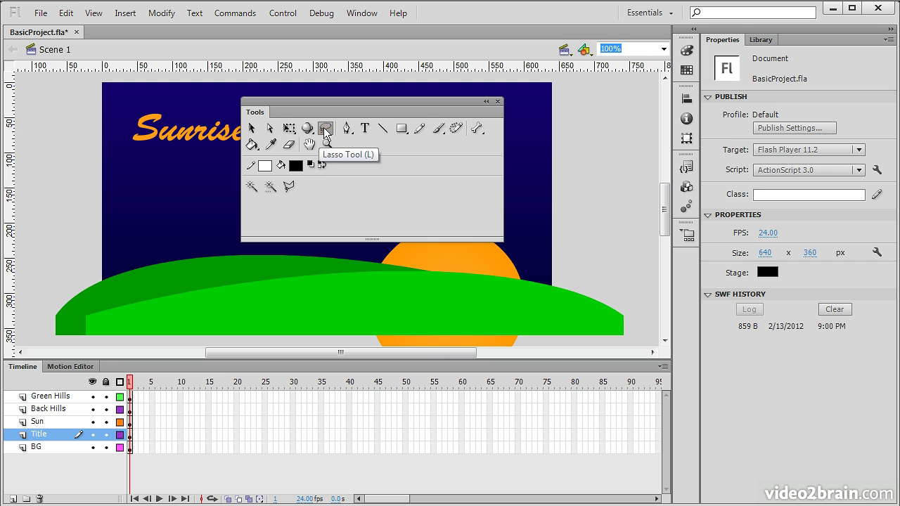
left_click(346, 129)
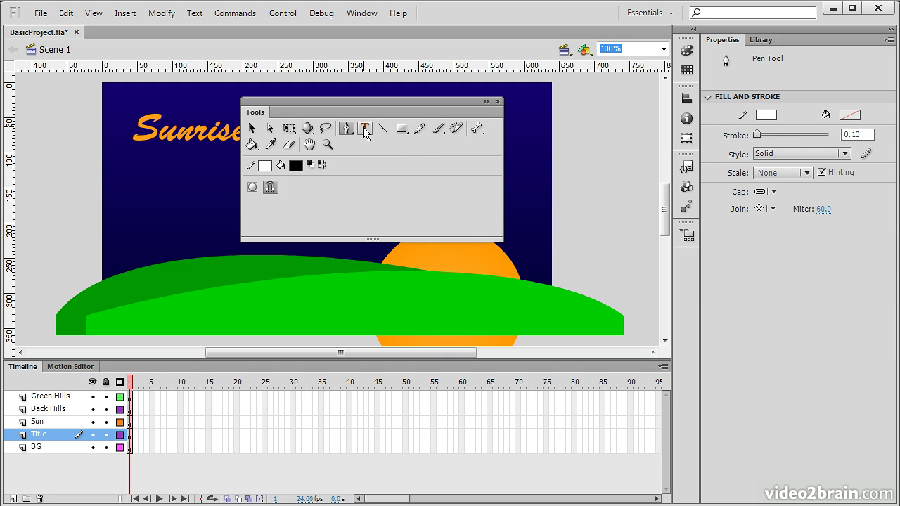
left_click(364, 129)
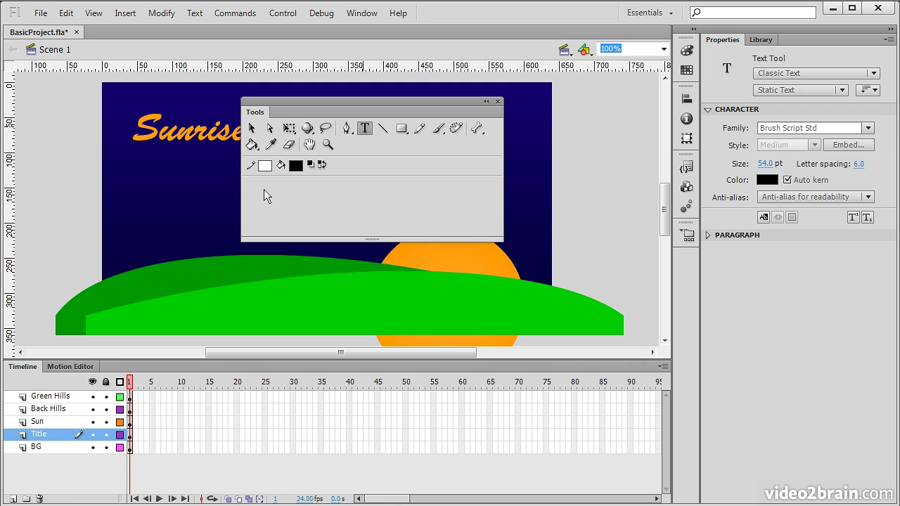
left_click(387, 129)
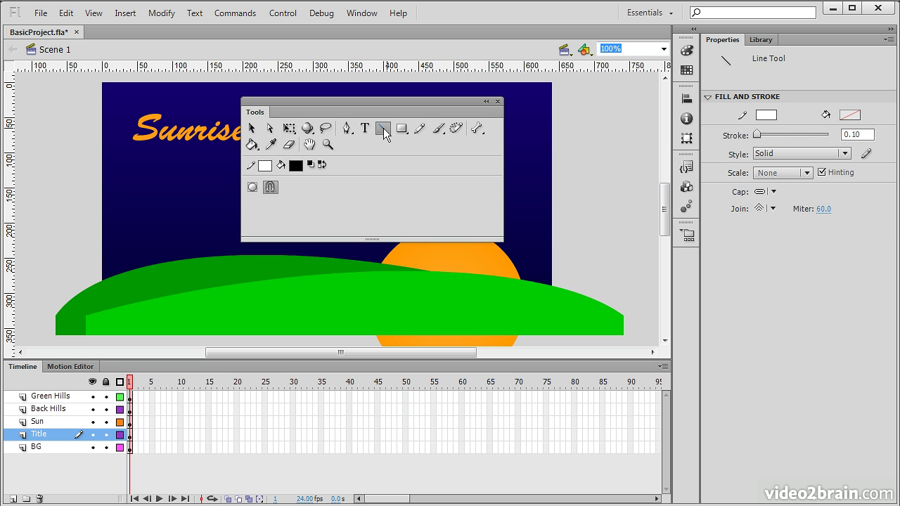
left_click(253, 189)
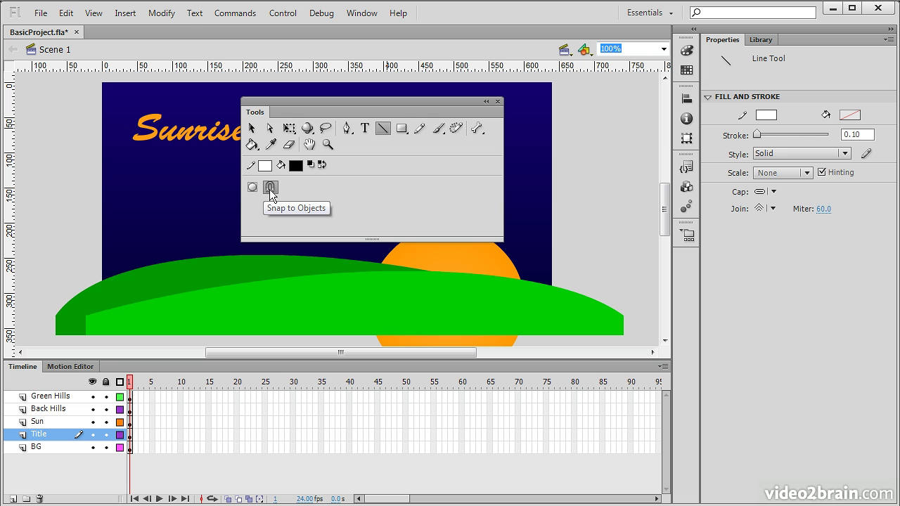
left_click(270, 188)
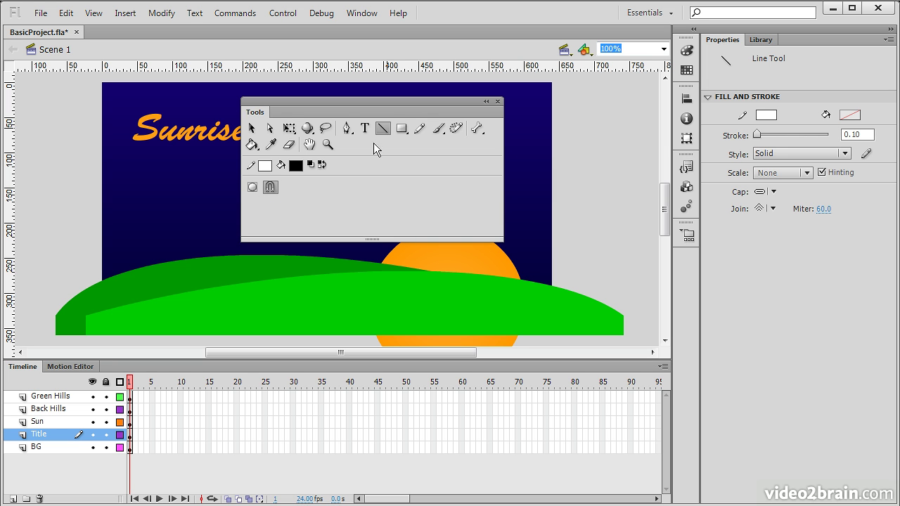
left_click(401, 130)
left_click(437, 127)
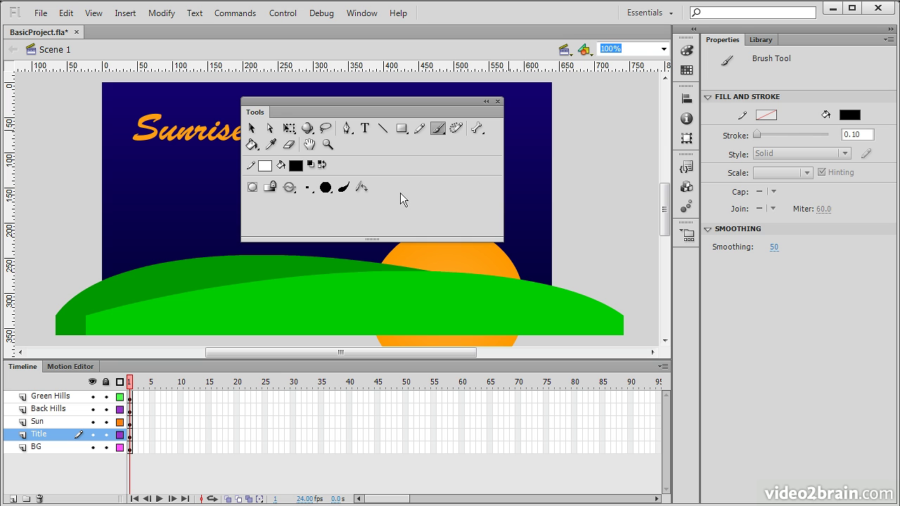
left_click(251, 128)
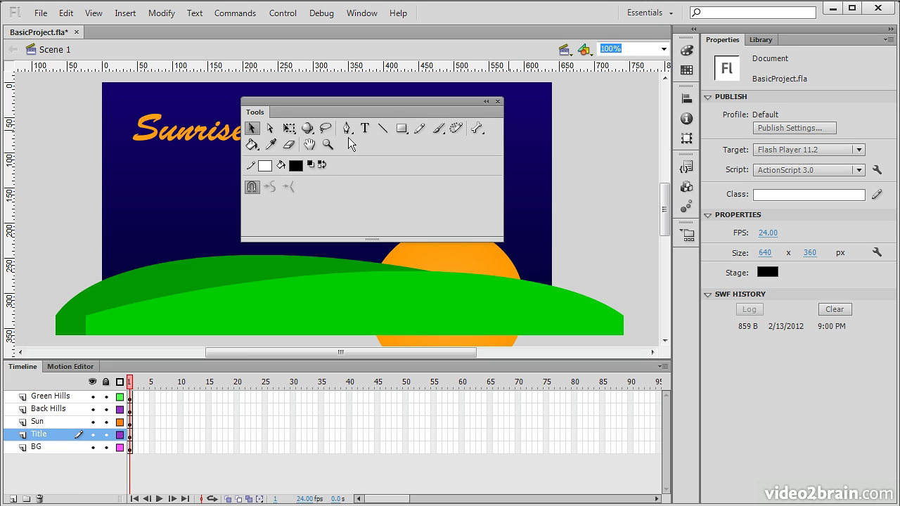
- Dock the toolbox on the right and collapse it to a single narrow column
left_click_drag(315, 103, 470, 80)
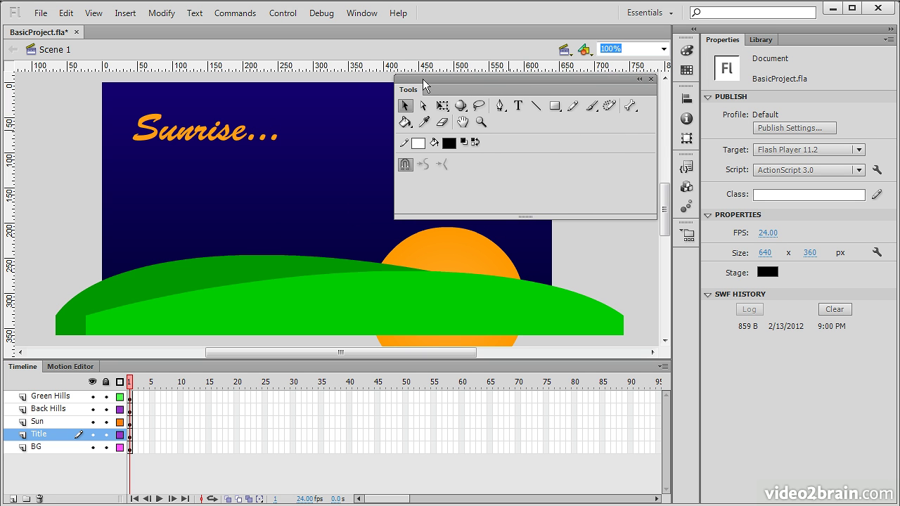
left_click_drag(411, 80, 894, 135)
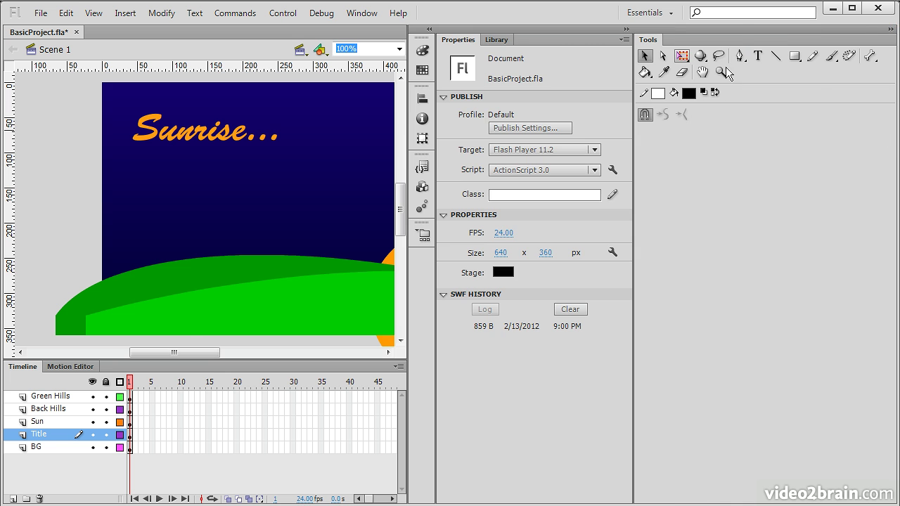
left_click(887, 30)
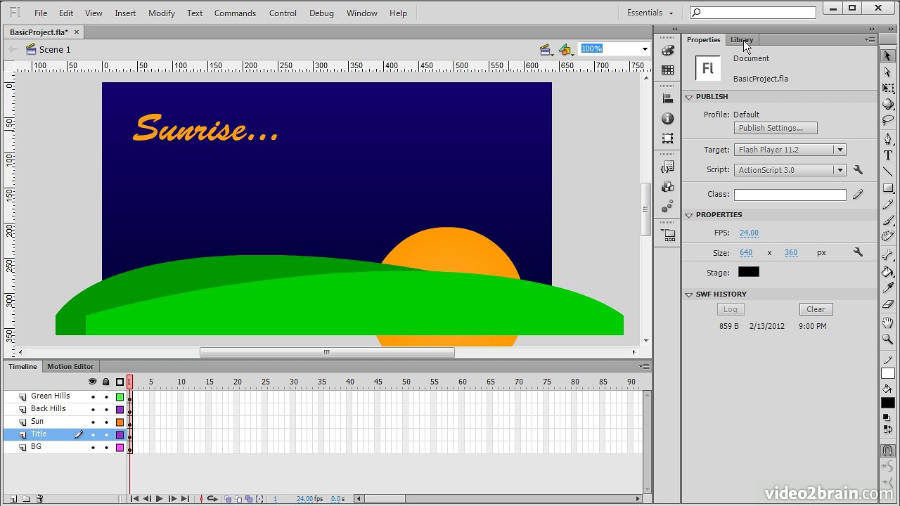
- Select the Sunrise... title, the Sun movie clip and the sky background in turn
left_click(209, 136)
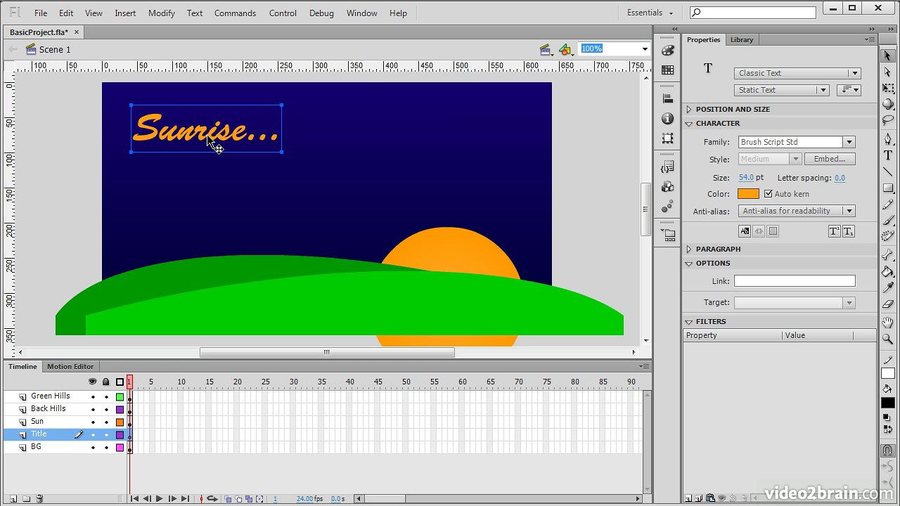
left_click(465, 257)
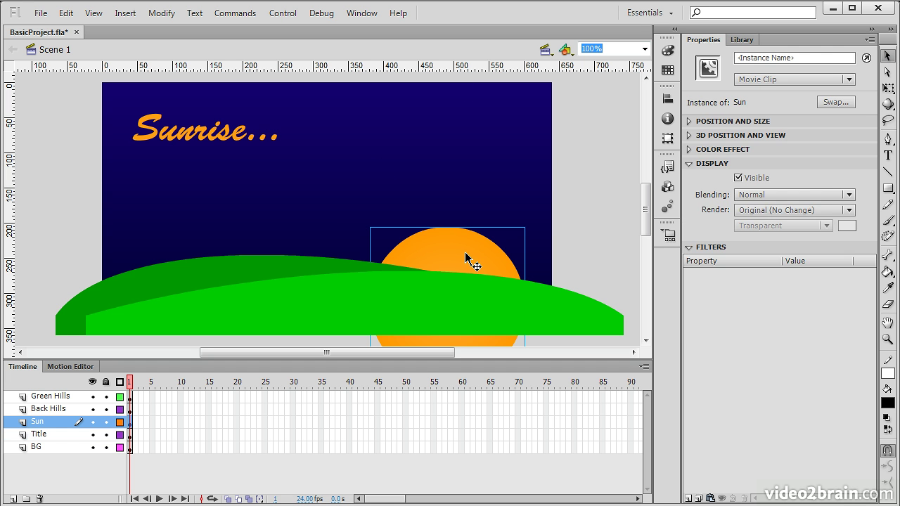
left_click(426, 118)
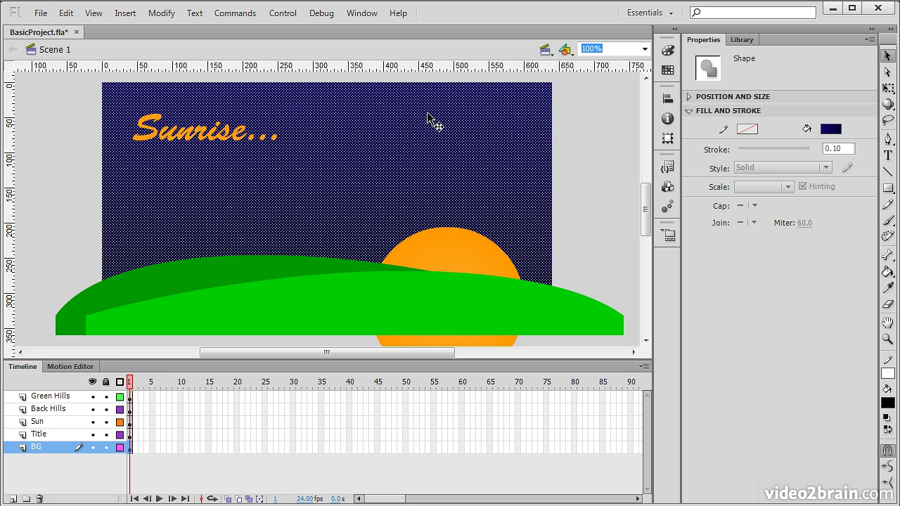
left_click(158, 144)
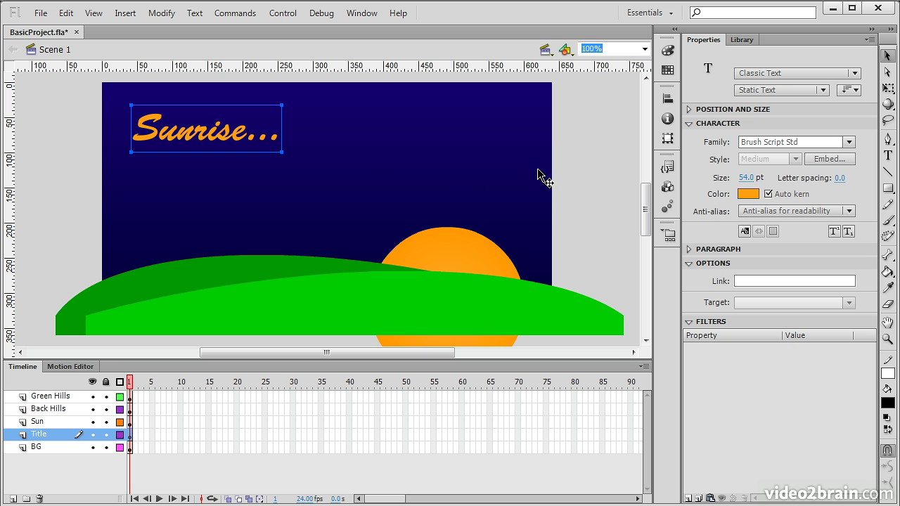
left_click(547, 213)
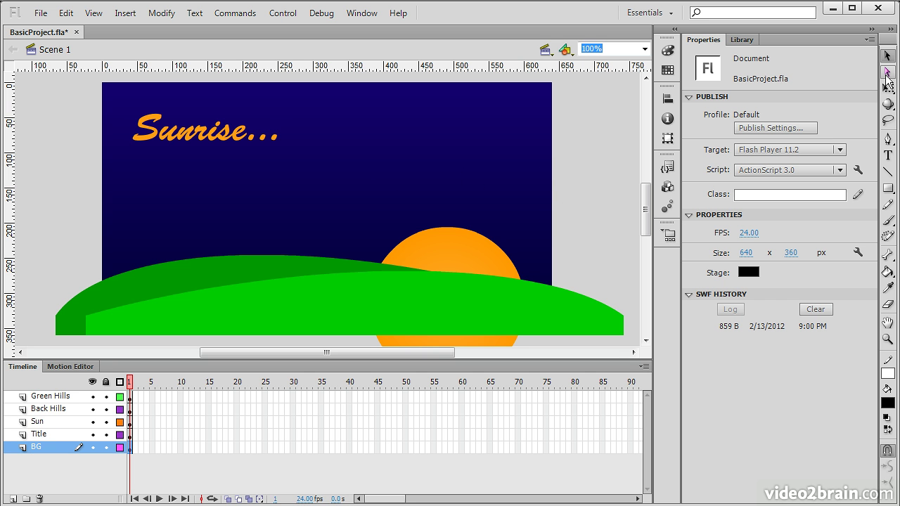
left_click(887, 72)
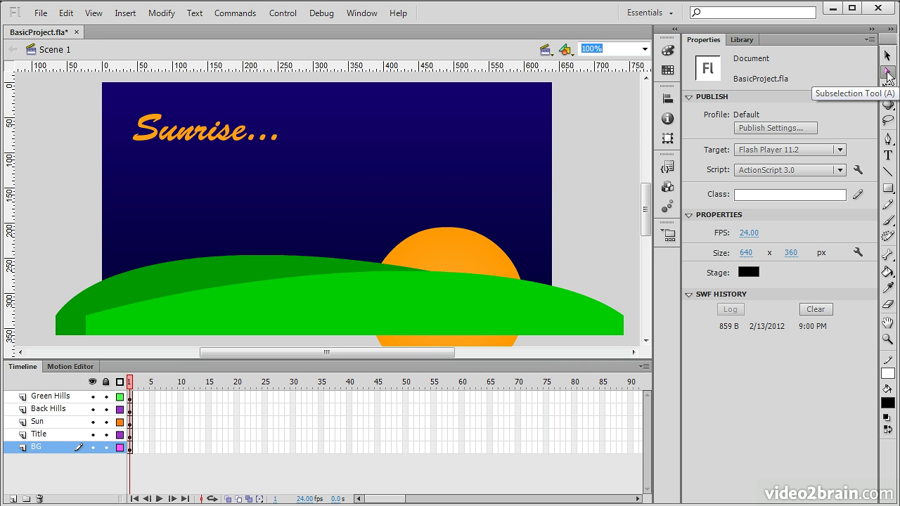
left_click(547, 86)
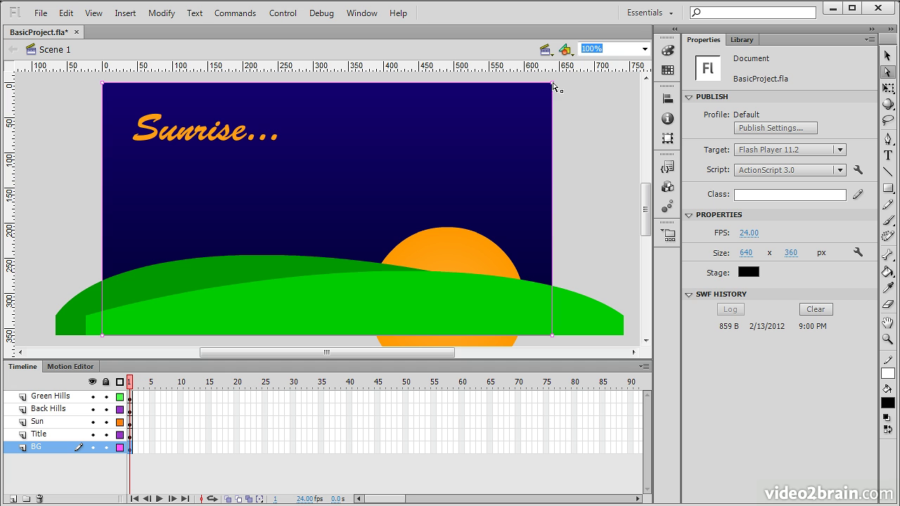
left_click_drag(553, 86, 334, 174)
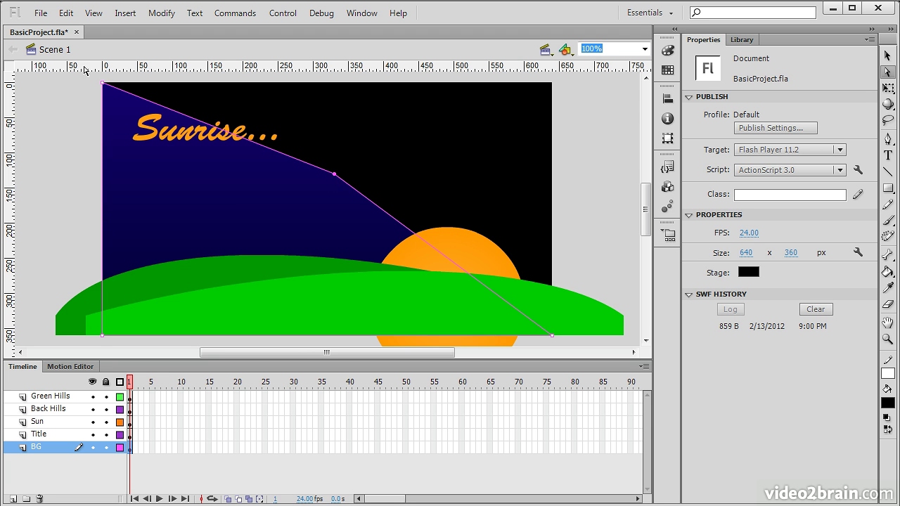
mouse_move(103, 84)
left_mouse_down()
mouse_move(131, 121)
mouse_move(250, 195)
mouse_move(209, 97)
mouse_move(102, 84)
left_mouse_up()
left_click_drag(335, 175, 552, 90)
left_click(472, 244)
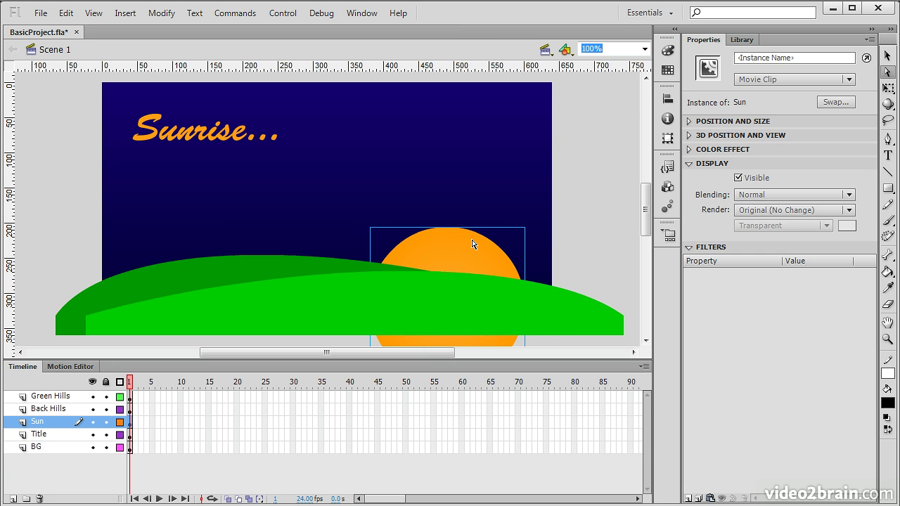
left_click(608, 224)
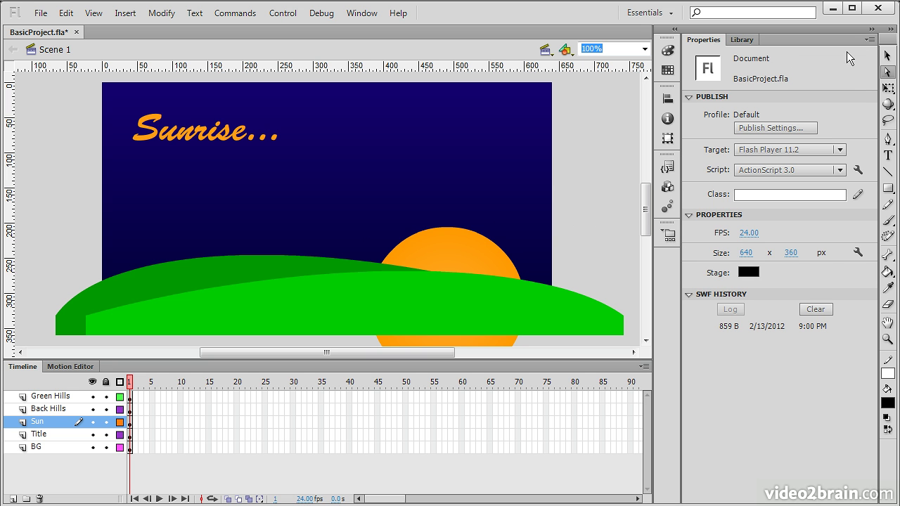
- Rotate, skew, stretch and enlarge the Sunrise... title with the Free Transform tool
left_click(889, 88)
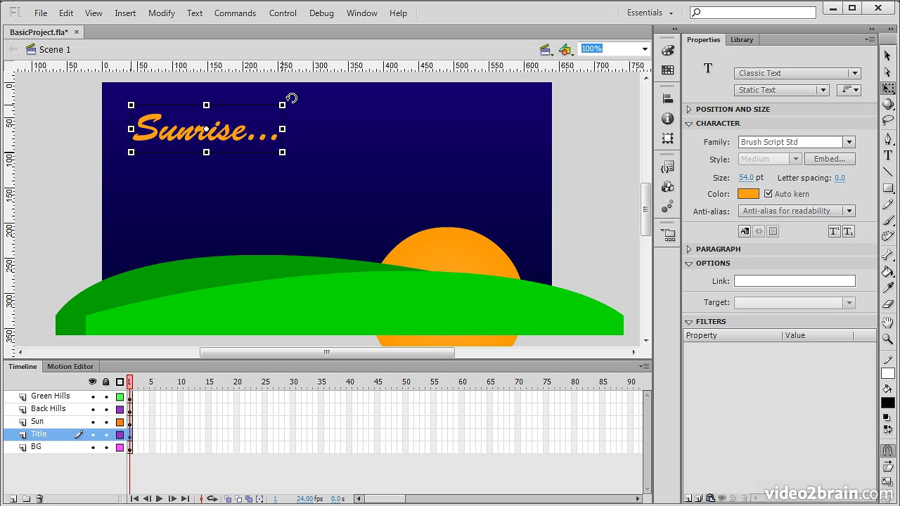
mouse_move(291, 98)
left_mouse_down()
mouse_move(292, 126)
mouse_move(235, 172)
mouse_move(257, 175)
mouse_move(287, 107)
mouse_move(283, 136)
mouse_move(293, 110)
mouse_move(287, 101)
left_mouse_up()
mouse_move(233, 105)
left_mouse_down()
mouse_move(312, 104)
mouse_move(179, 106)
mouse_move(232, 105)
left_mouse_up()
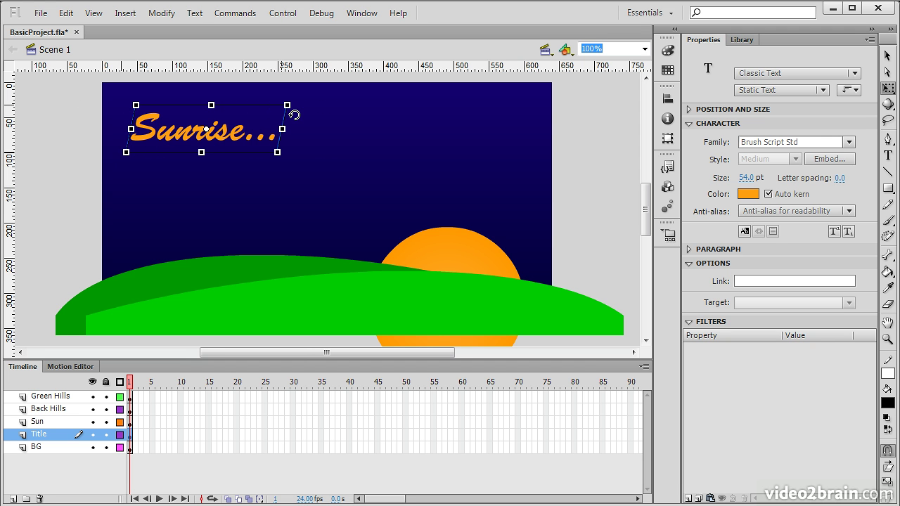
mouse_move(282, 118)
left_mouse_down()
mouse_move(291, 91)
mouse_move(271, 141)
mouse_move(285, 106)
mouse_move(285, 118)
left_mouse_up()
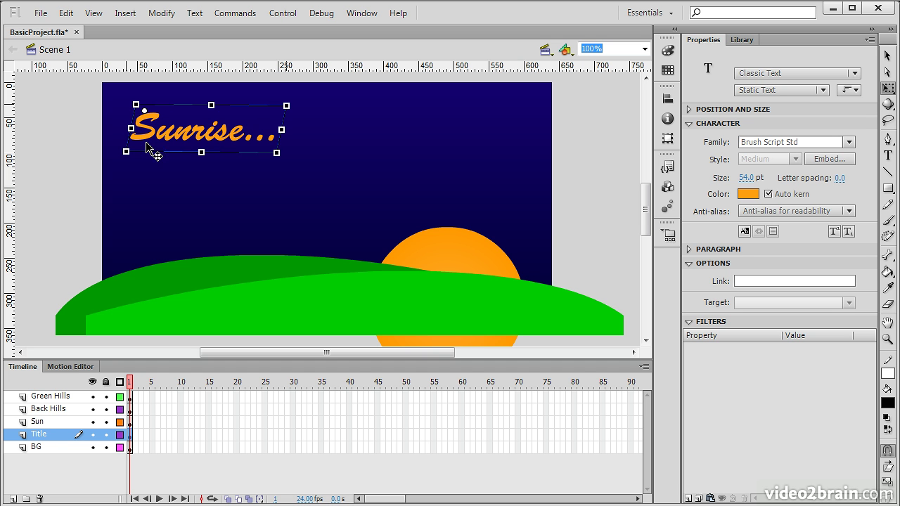
mouse_move(288, 160)
left_mouse_down()
mouse_move(141, 201)
mouse_move(184, 196)
mouse_move(327, 116)
mouse_move(192, 205)
mouse_move(258, 183)
mouse_move(312, 120)
mouse_move(130, 218)
mouse_move(197, 206)
mouse_move(289, 156)
mouse_move(268, 183)
mouse_move(135, 228)
mouse_move(305, 129)
mouse_move(275, 180)
mouse_move(230, 212)
mouse_move(301, 165)
left_mouse_up()
left_click_drag(130, 95, 110, 94)
left_click_drag(201, 152, 194, 181)
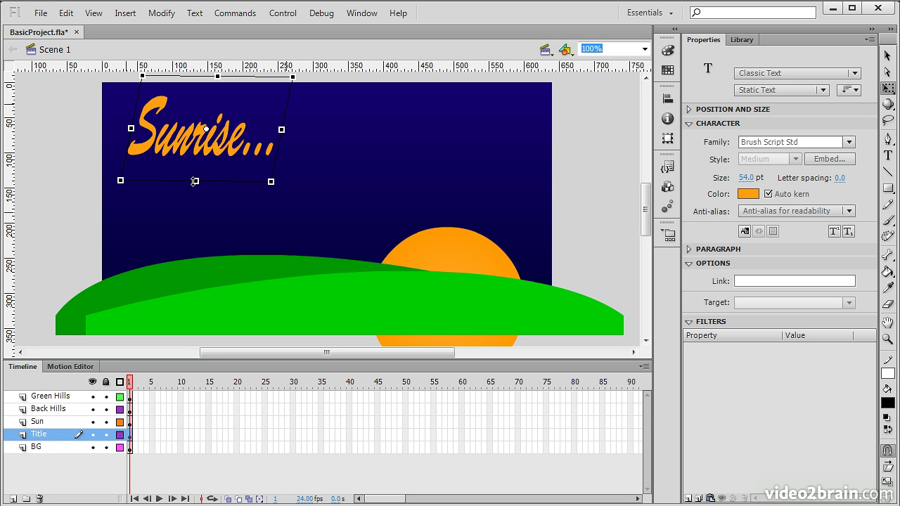
mouse_move(271, 170)
left_mouse_down()
mouse_move(346, 223)
mouse_move(295, 157)
mouse_move(257, 162)
mouse_move(277, 167)
left_mouse_up()
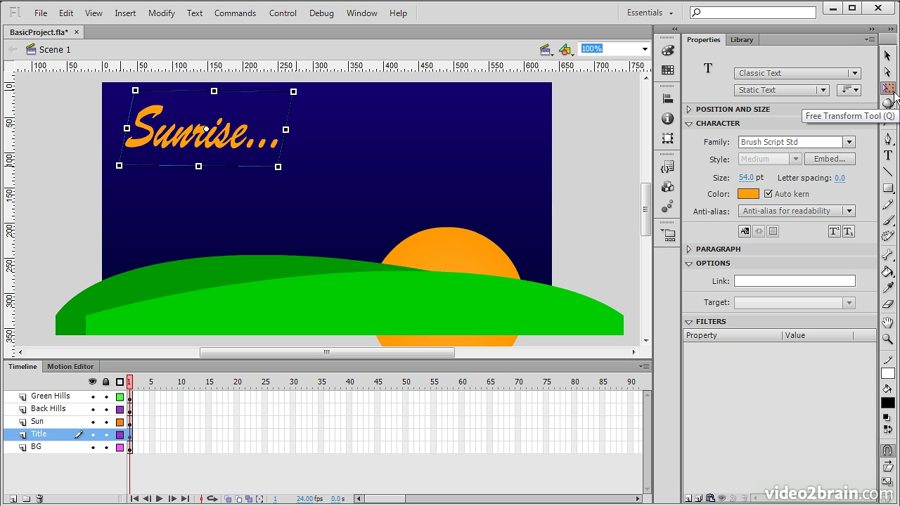
- With Gradient Transform, squeeze the sky gradient, rotate it diagonally and shift its centre top-right
left_click(888, 90)
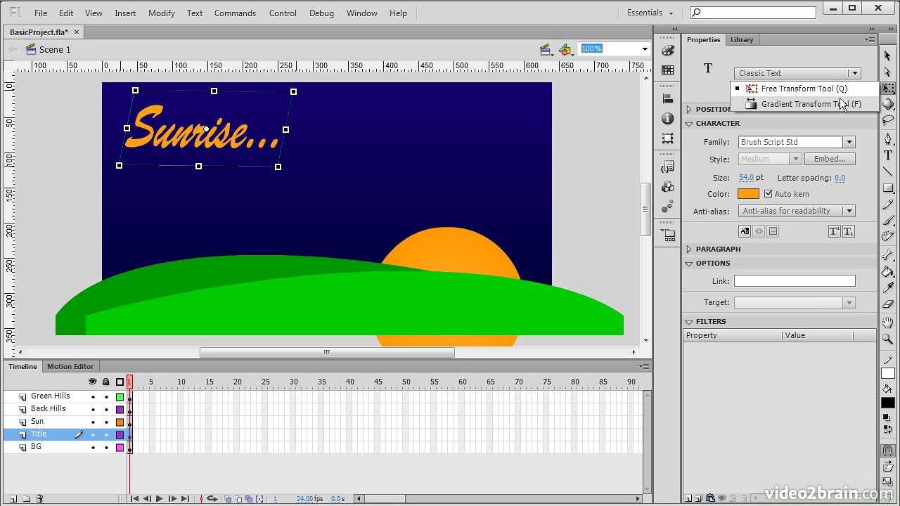
left_click(838, 104)
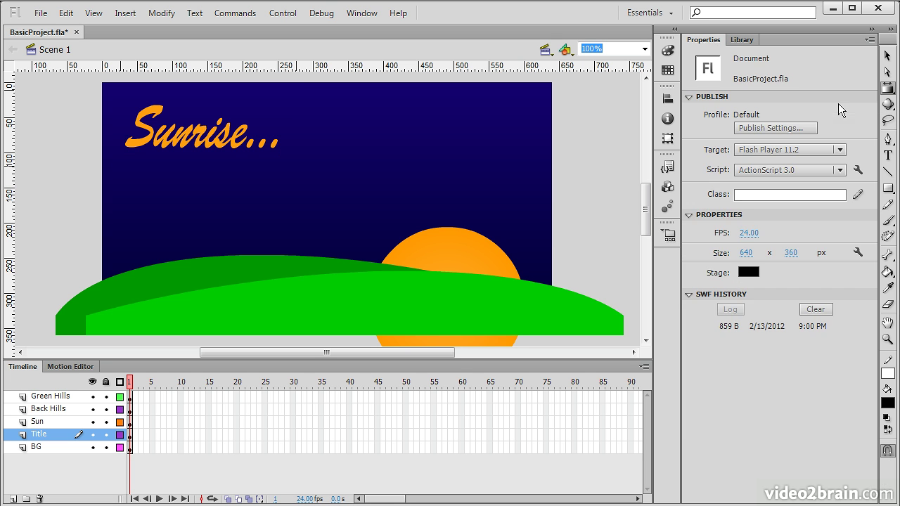
left_click(890, 89)
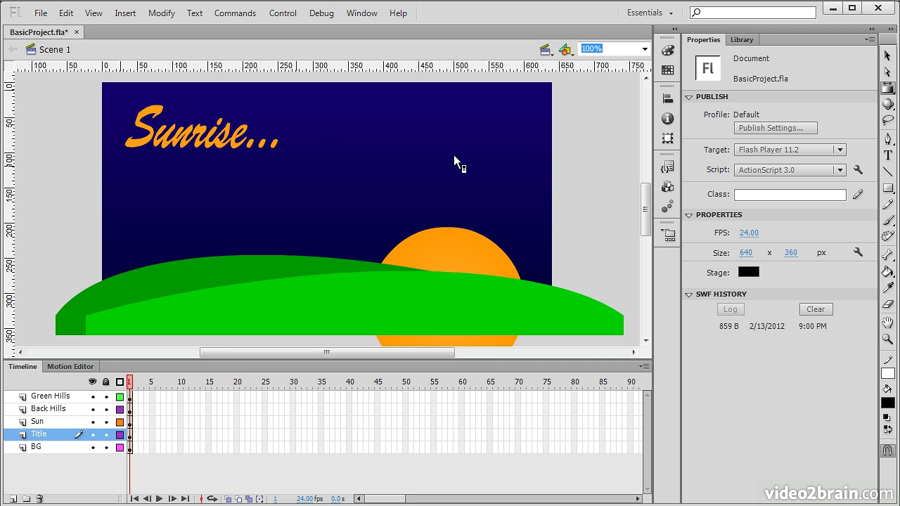
left_click(366, 148)
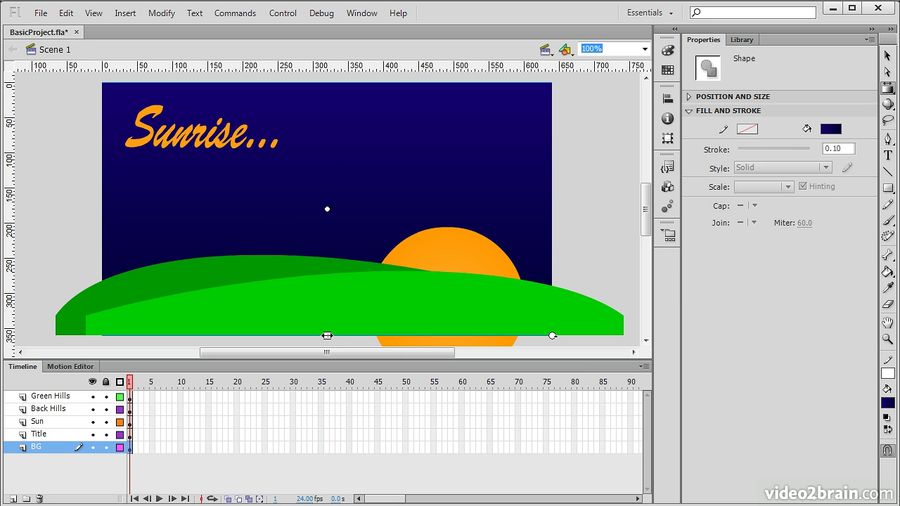
left_click_drag(328, 336, 327, 275)
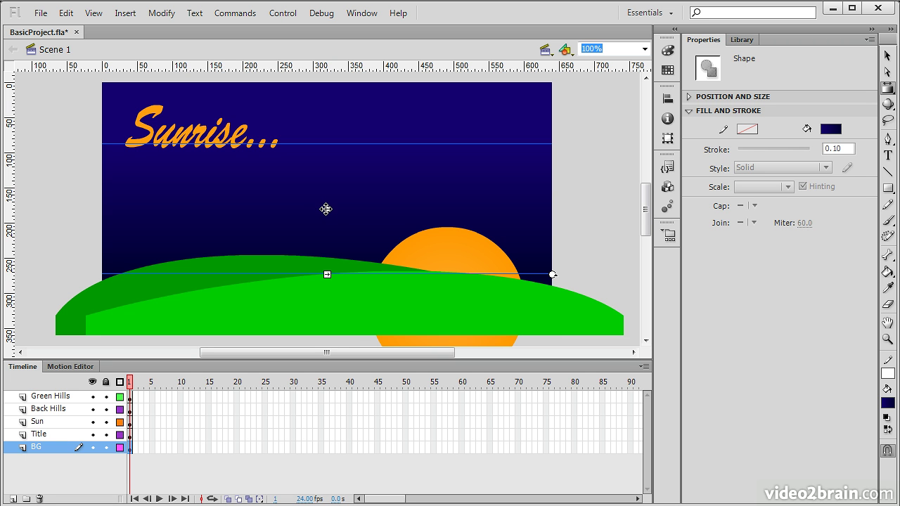
left_click_drag(325, 206, 326, 159)
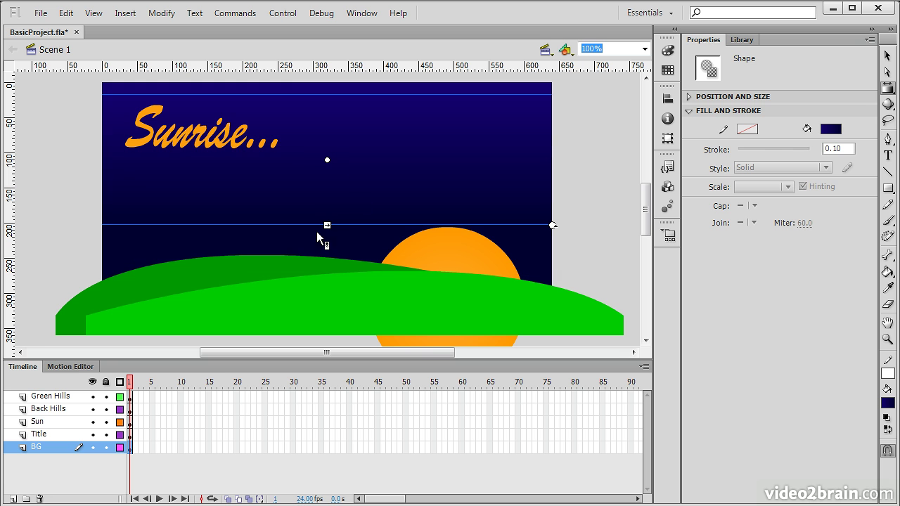
mouse_move(326, 225)
left_mouse_down()
mouse_move(326, 202)
mouse_move(325, 257)
mouse_move(326, 216)
left_mouse_up()
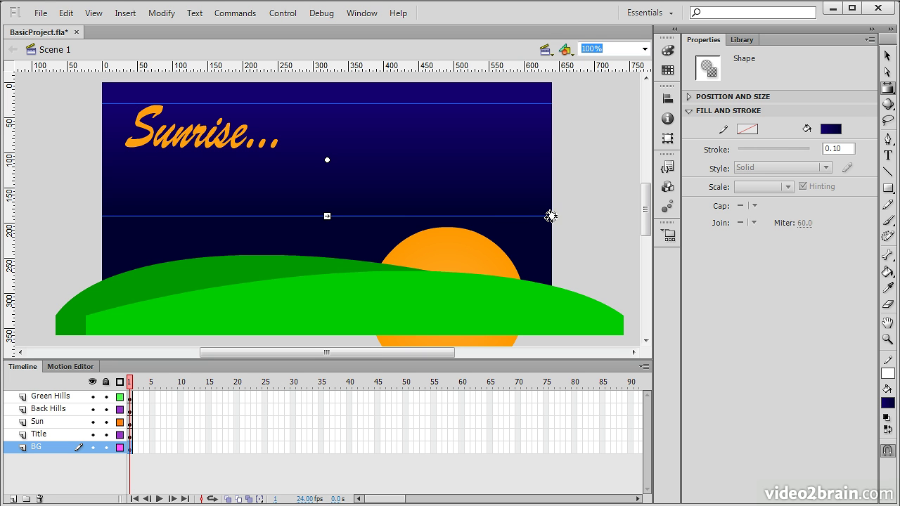
left_click_drag(551, 216, 458, 276)
left_click_drag(351, 172, 375, 126)
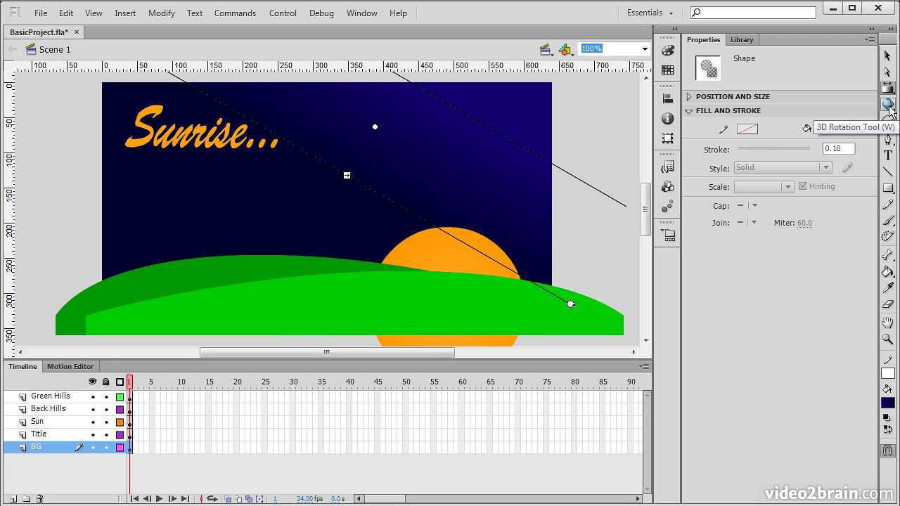
left_click_drag(889, 106, 835, 109)
- Hide the Back Hills and Green Hills layers and tilt the Sun in 3D into an oval
left_click(332, 298)
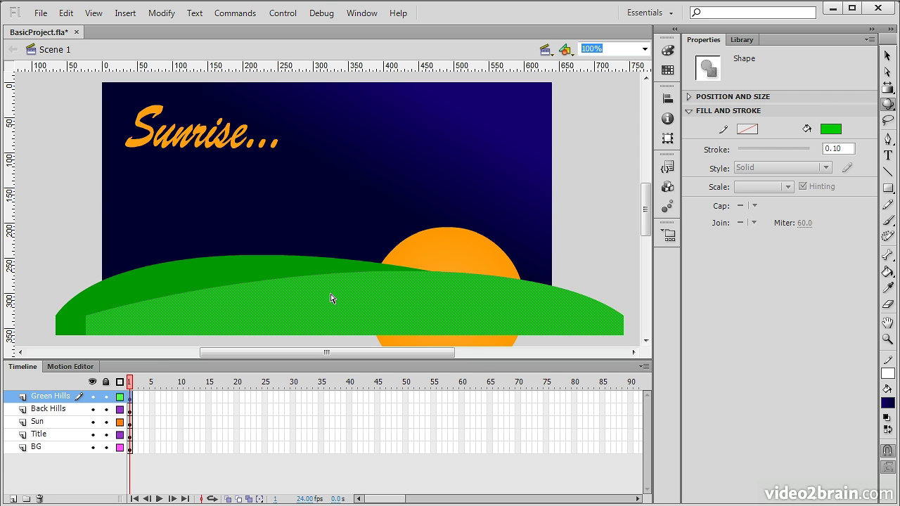
left_click(430, 258)
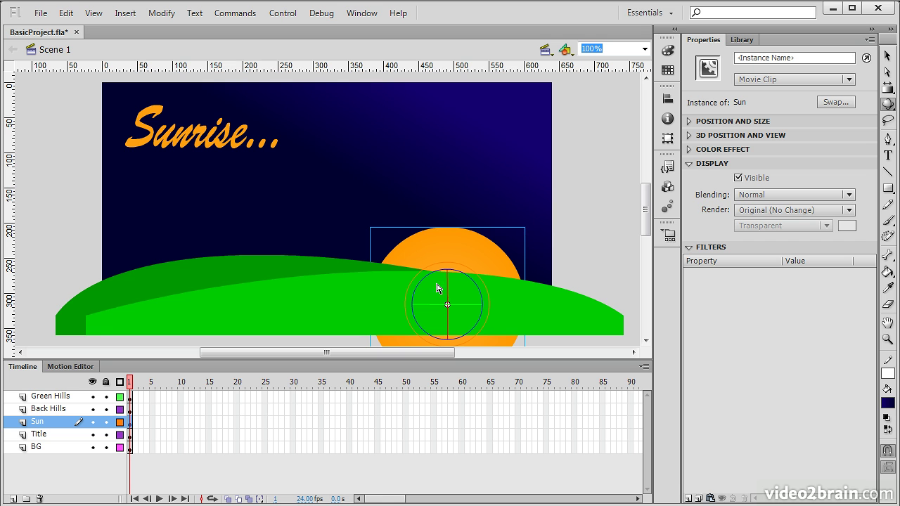
scroll(644, 211, "down", 3)
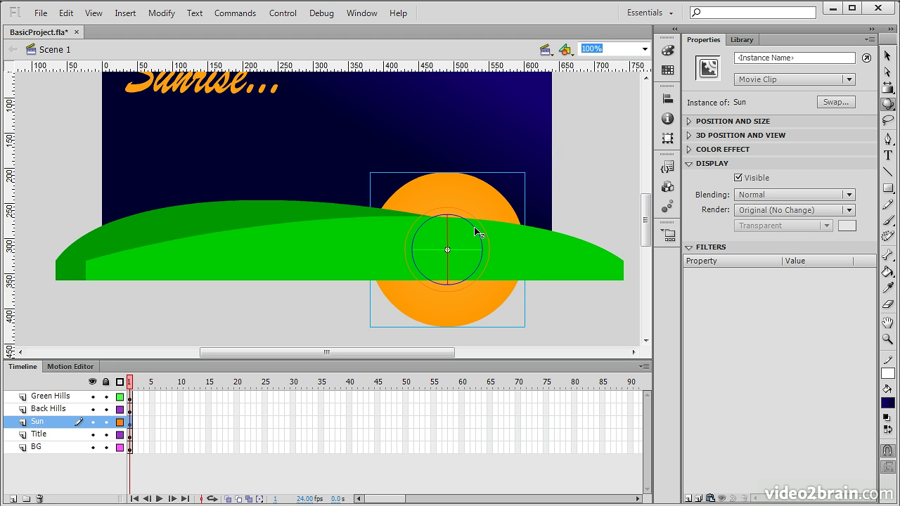
left_click_drag(474, 227, 379, 264)
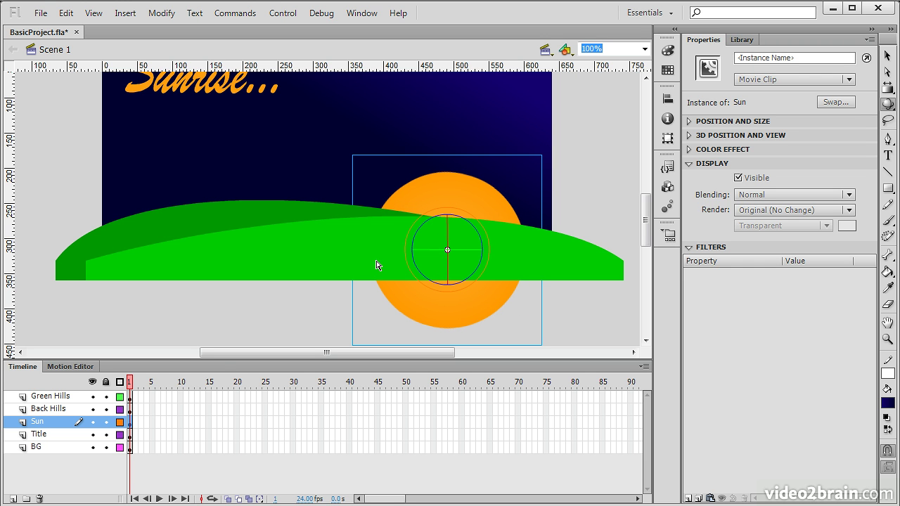
left_click(93, 410)
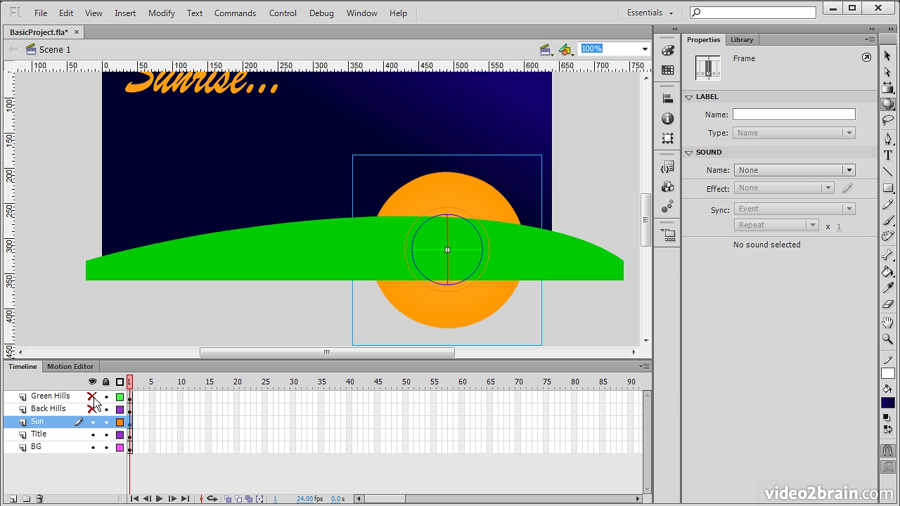
left_click(93, 397)
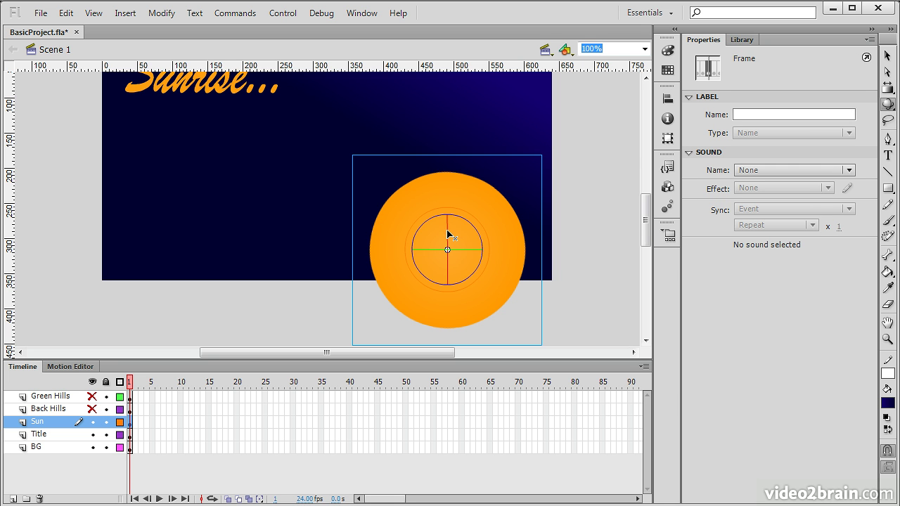
left_click_drag(448, 234, 450, 291)
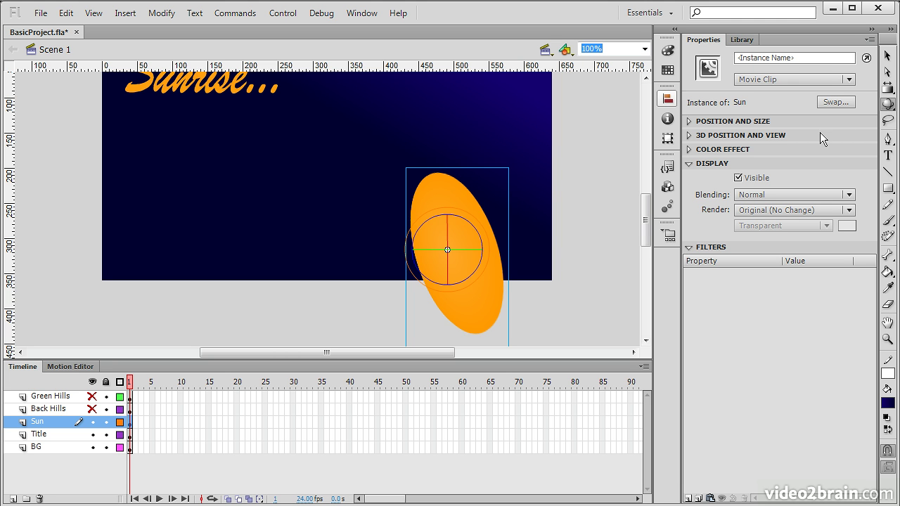
- Move the tilted sun up along its Y axis with the 3D Translation tool
left_click(887, 103)
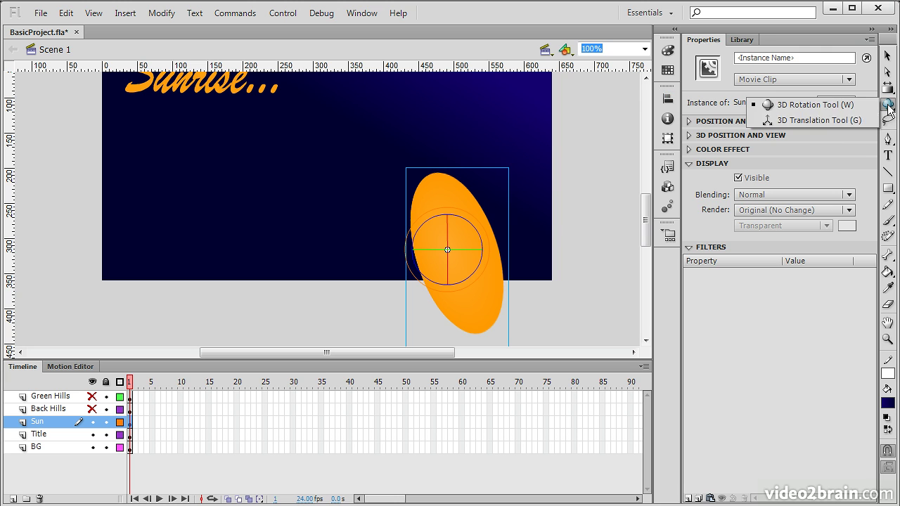
left_click(831, 121)
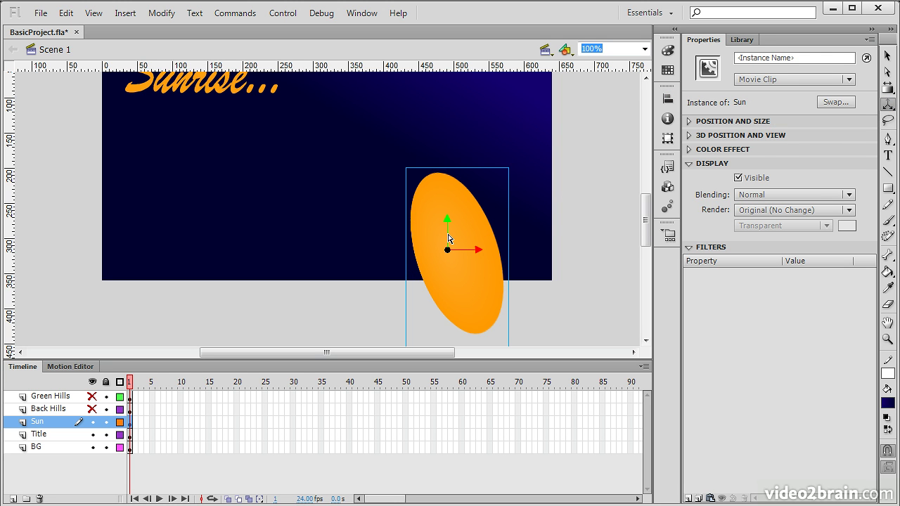
left_click(887, 103)
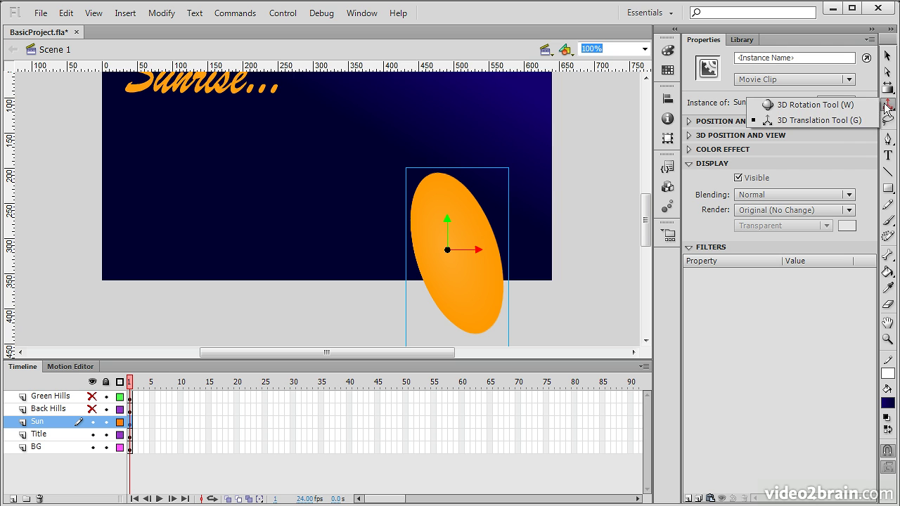
left_click(836, 121)
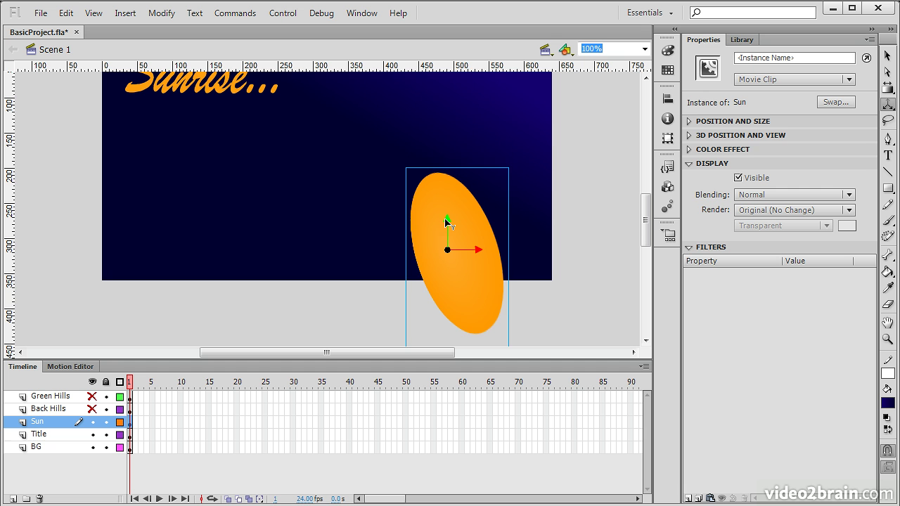
left_click_drag(447, 222, 500, 234)
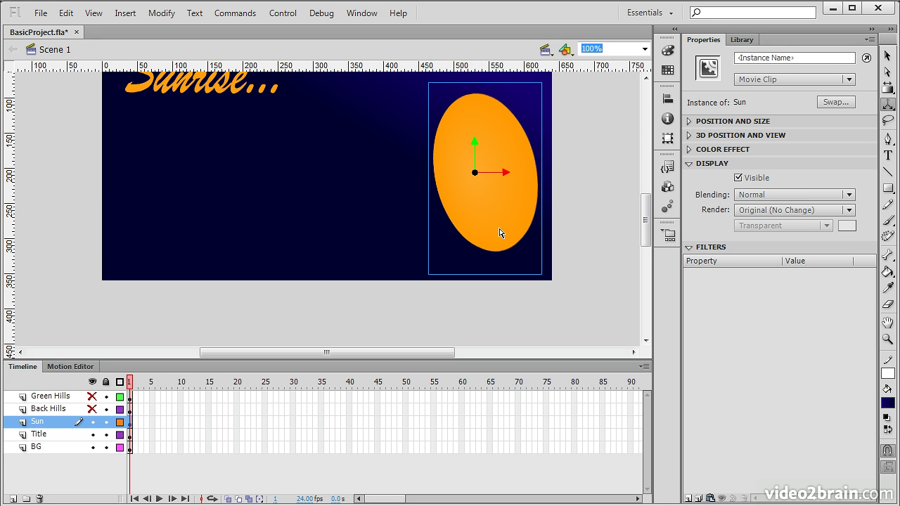
- After a trial lasso on the background, lock the BG, Green Hills and Back Hills layers
left_click(888, 124)
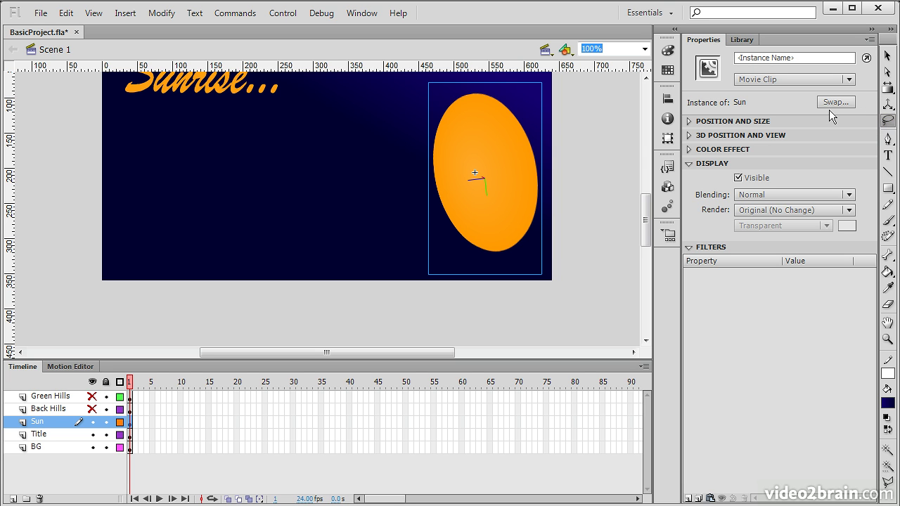
scroll(650, 192, "up", 3)
left_click_drag(651, 193, 648, 201)
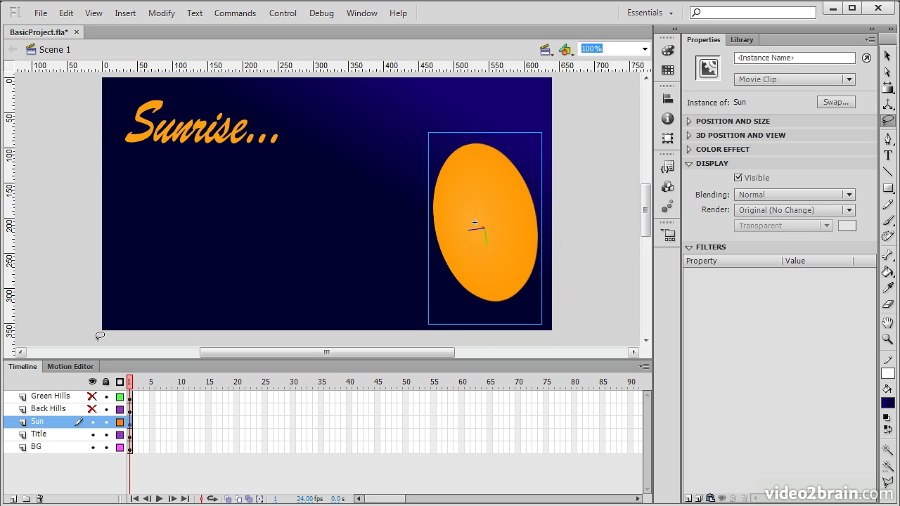
mouse_move(59, 280)
left_mouse_down()
mouse_move(84, 276)
mouse_move(167, 209)
mouse_move(221, 189)
mouse_move(262, 240)
mouse_move(356, 223)
mouse_move(383, 252)
mouse_move(294, 278)
mouse_move(410, 307)
mouse_move(387, 336)
left_mouse_up()
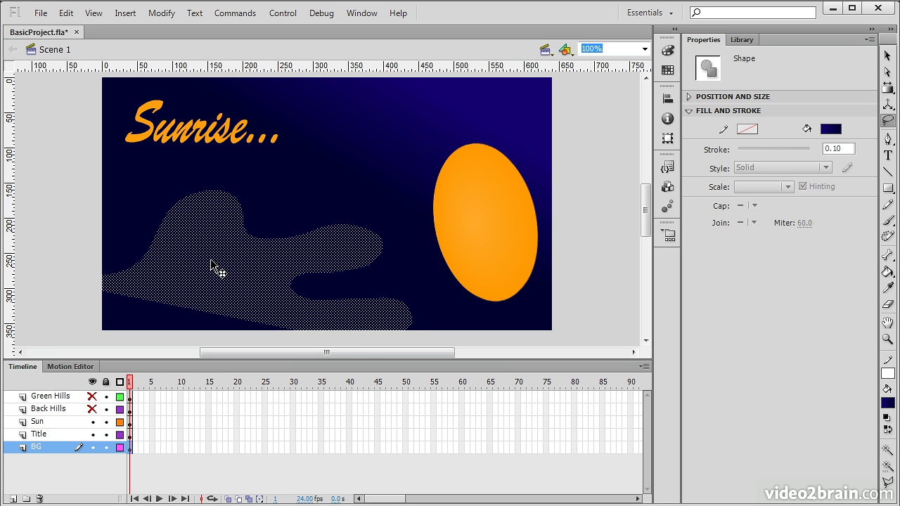
left_click(104, 449)
left_click(105, 397)
left_click(106, 409)
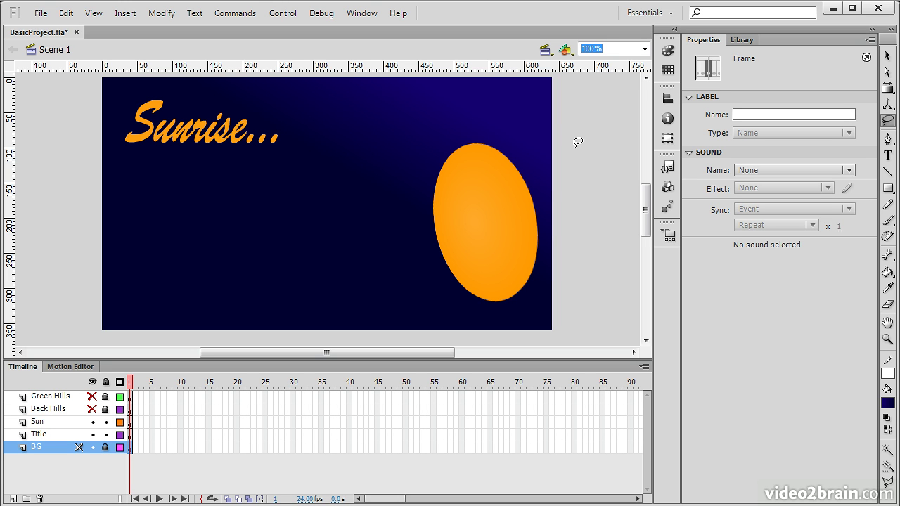
- Lasso around the sun, then the title, then both together
left_click_drag(579, 148, 408, 120)
mouse_move(385, 244)
left_mouse_down()
mouse_move(419, 299)
mouse_move(461, 327)
mouse_move(552, 339)
mouse_move(595, 325)
mouse_move(631, 265)
mouse_move(616, 191)
mouse_move(573, 145)
left_mouse_up()
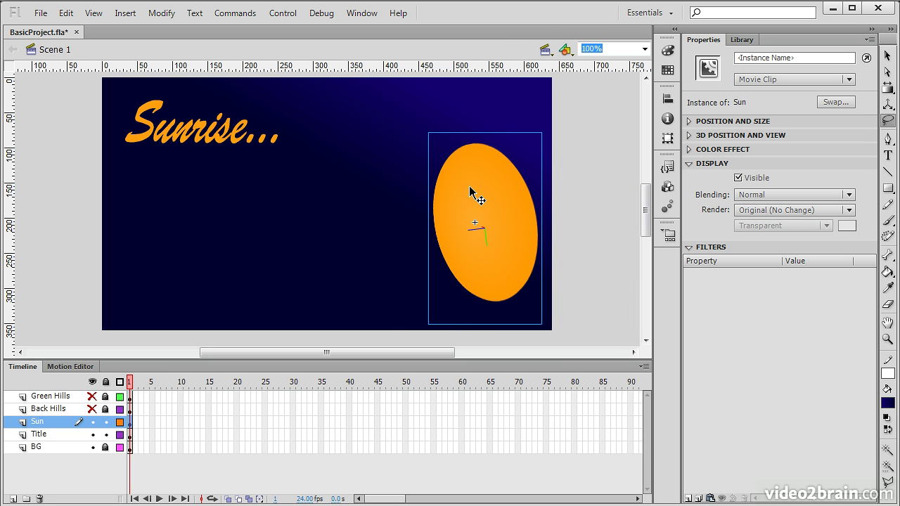
left_click_drag(61, 159, 351, 171)
mouse_move(202, 79)
left_mouse_down()
mouse_move(122, 78)
mouse_move(69, 92)
mouse_move(52, 123)
left_mouse_up()
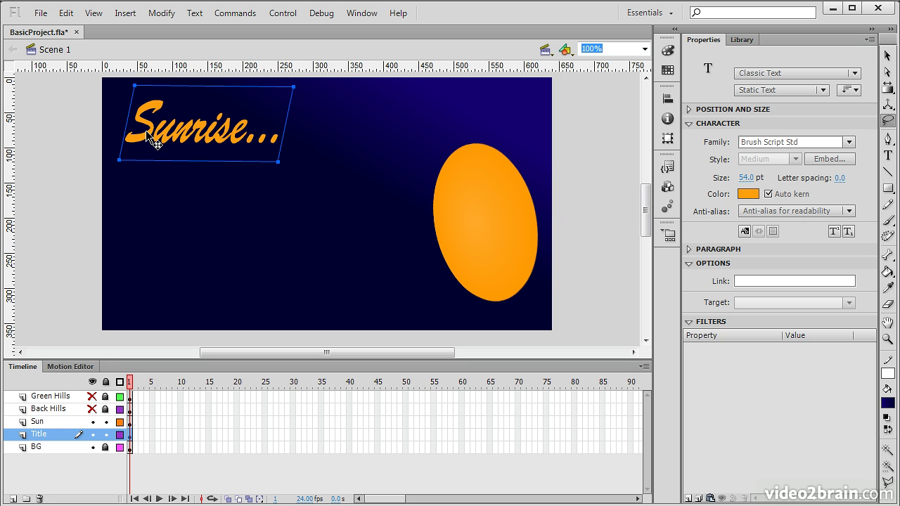
left_click_drag(645, 210, 646, 207)
mouse_move(600, 297)
left_mouse_down()
mouse_move(556, 317)
mouse_move(469, 334)
mouse_move(312, 265)
mouse_move(280, 215)
mouse_move(187, 205)
mouse_move(73, 164)
mouse_move(91, 90)
mouse_move(143, 79)
mouse_move(236, 81)
mouse_move(333, 90)
mouse_move(431, 120)
mouse_move(536, 122)
mouse_move(589, 172)
mouse_move(600, 292)
left_mouse_up()
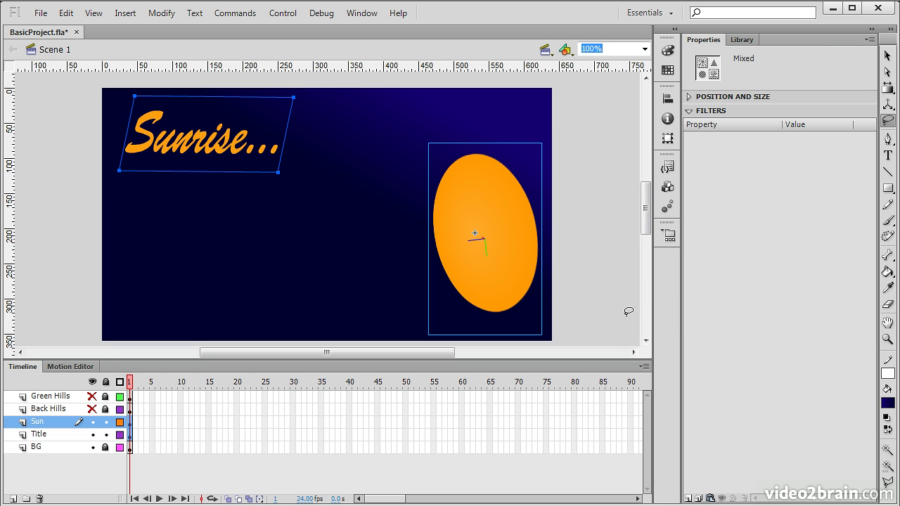
- Draw a smooth closed four-anchor loop with the Pen tool below the title
left_click(888, 140)
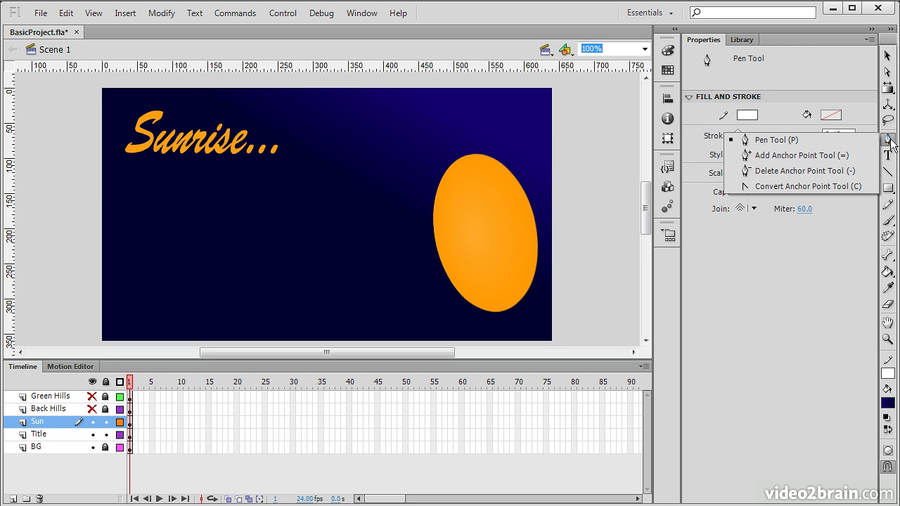
left_click(804, 144)
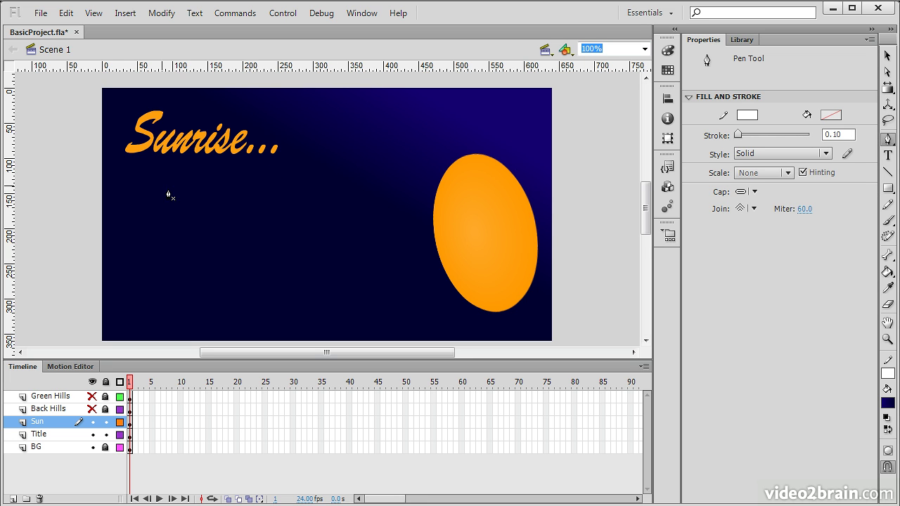
left_click_drag(291, 195, 341, 235)
mouse_move(320, 309)
left_mouse_down()
mouse_move(288, 318)
mouse_move(281, 339)
left_mouse_up()
left_click_drag(164, 308, 158, 292)
left_click_drag(181, 213, 215, 189)
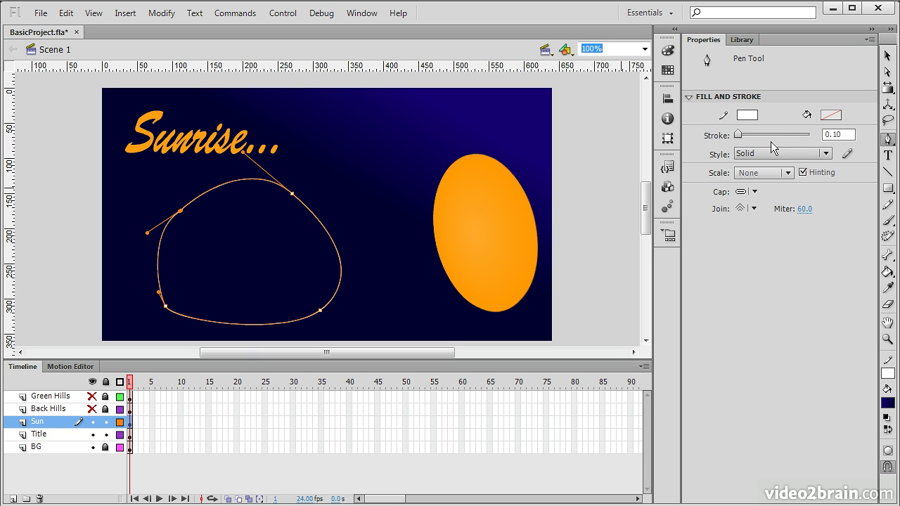
- Add anchors on the loop's right, bottom and left edges, then delete its top anchor
left_click(887, 138)
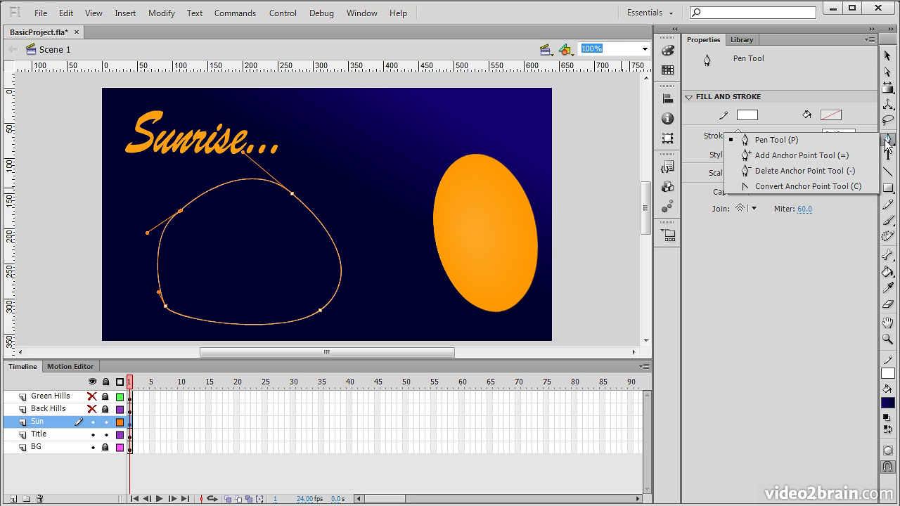
left_click(769, 153)
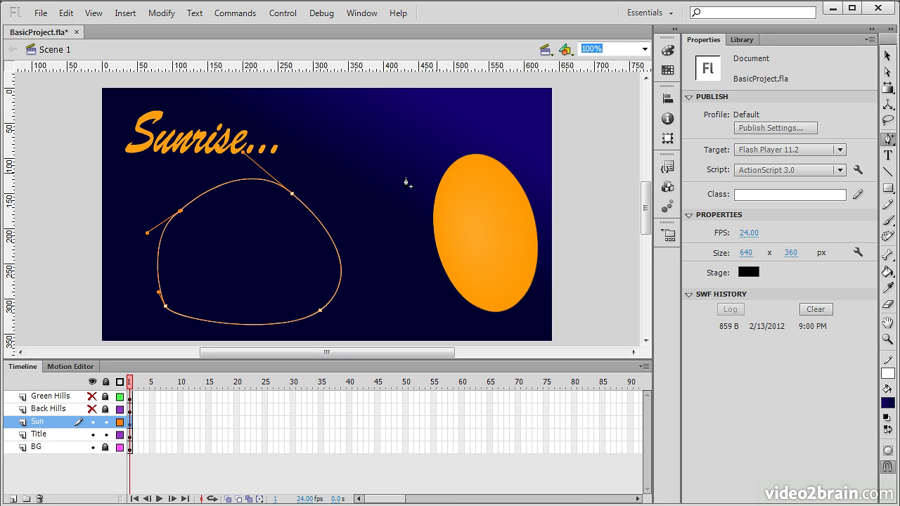
left_click(340, 264)
left_click(228, 324)
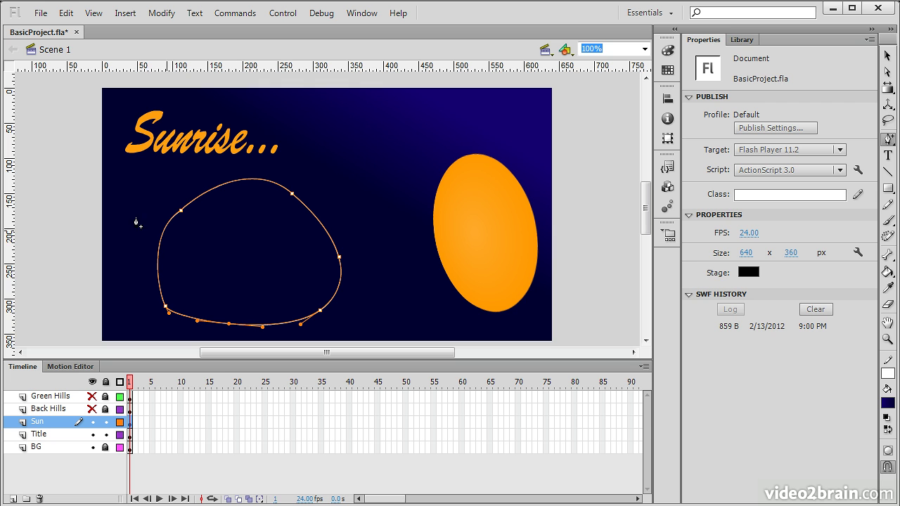
left_click(158, 257)
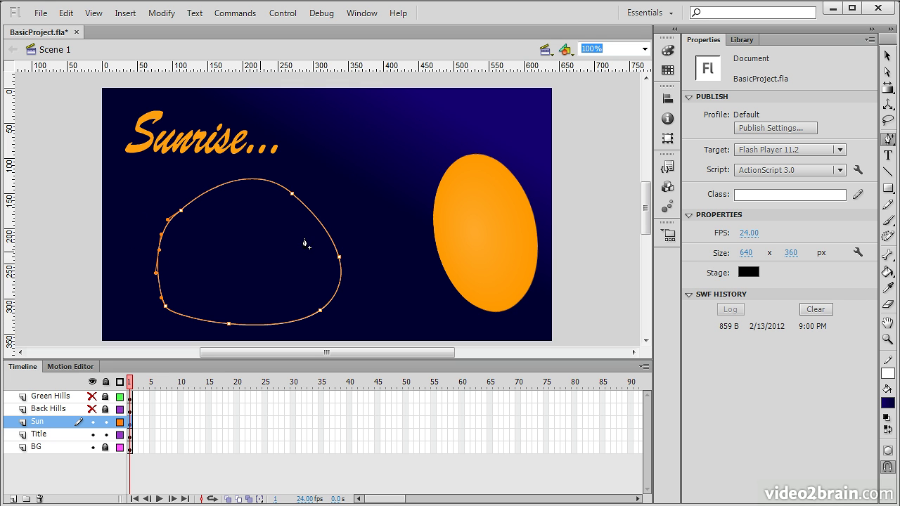
left_click(887, 138)
left_click(792, 172)
left_click(293, 195)
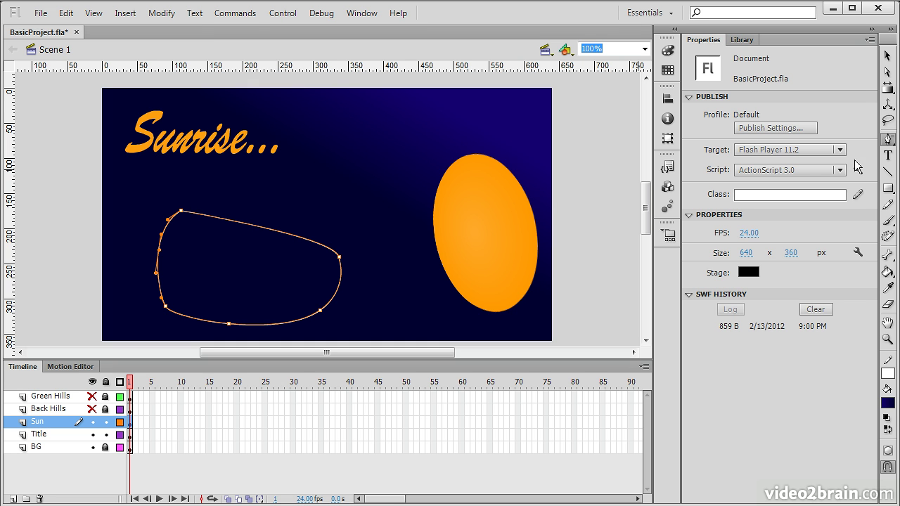
- Convert the top-left anchor and bend the loop's top edge into a curve
left_click(887, 139)
left_click(787, 184)
left_click_drag(180, 211, 162, 224)
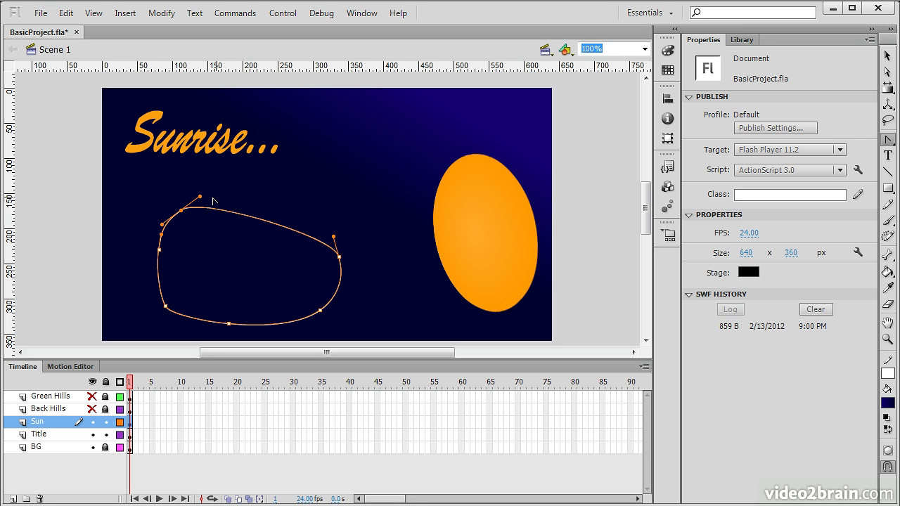
left_click_drag(200, 197, 292, 176)
left_click(888, 155)
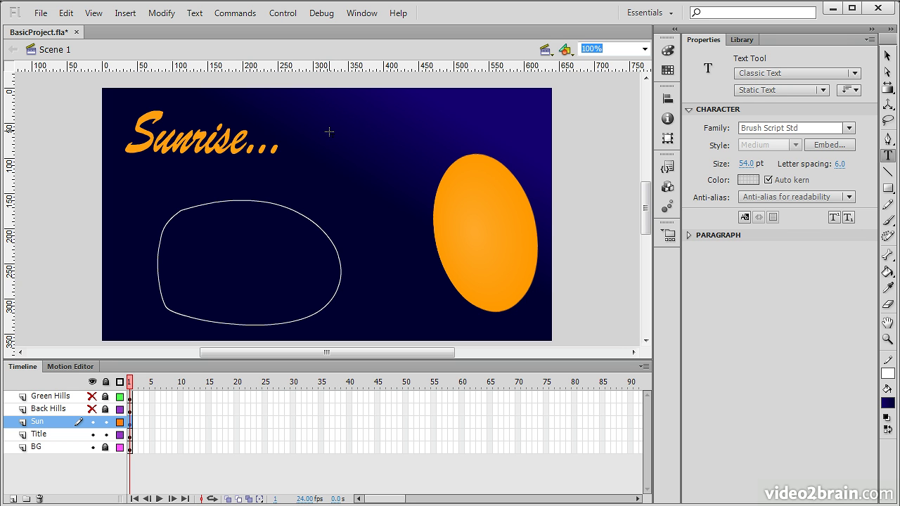
- Add a 'nnnbmbn' text block and a fixed-width 'nbmbn' text box, then resize both
left_click(333, 93)
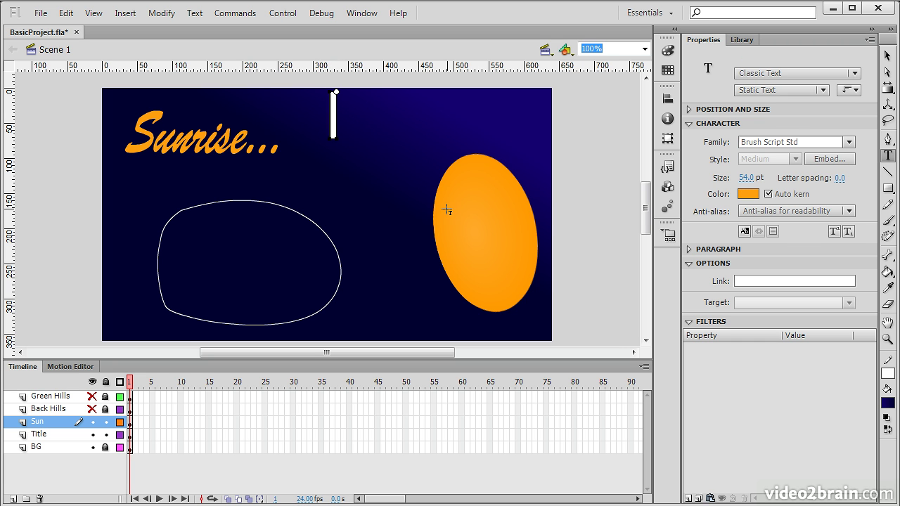
type("nnnbmbn")
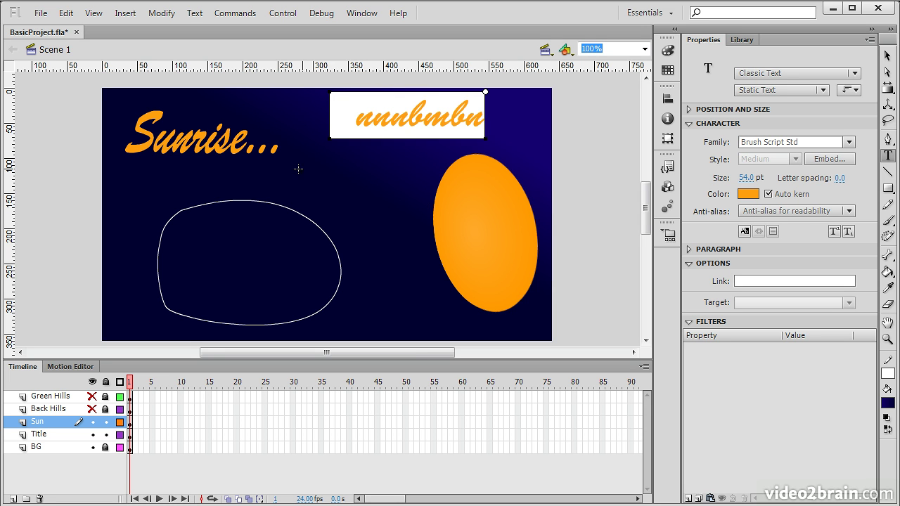
key("Escape")
left_click_drag(374, 205, 527, 322)
type("nbmbn")
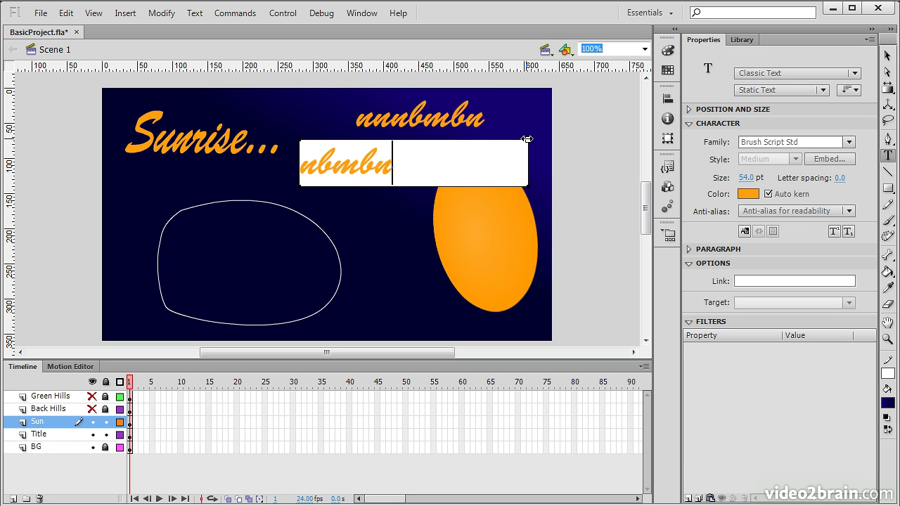
left_click_drag(479, 139, 428, 142)
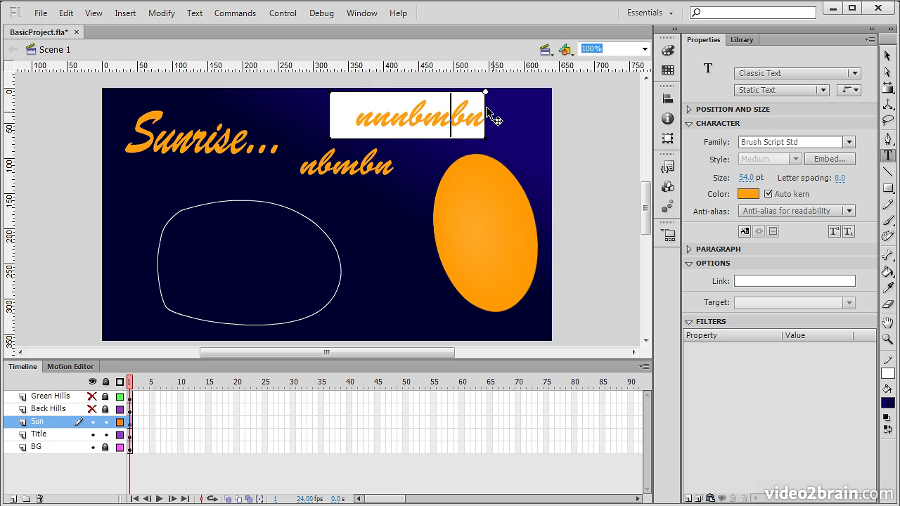
left_click(452, 120)
left_click_drag(485, 94, 575, 92)
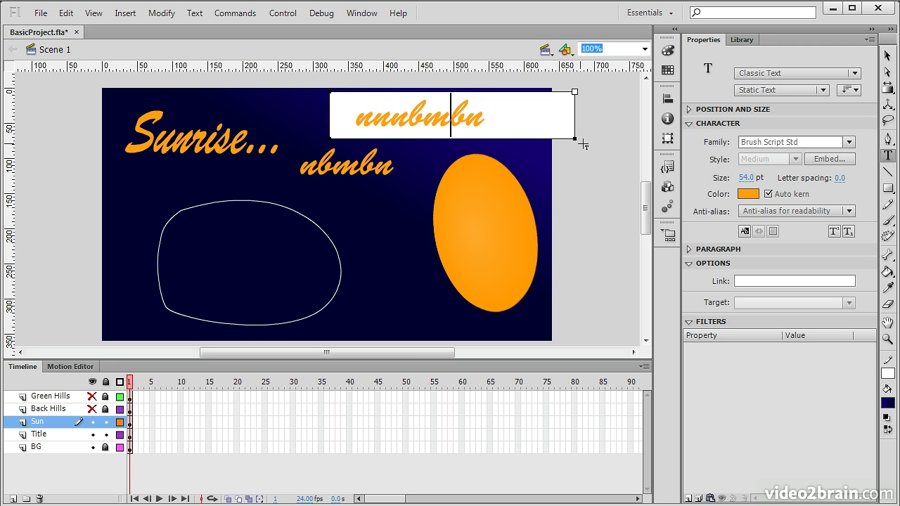
- Replace the middle letters of the Sunrise... title with 'n nb nbhgh'
left_click(194, 135)
left_click_drag(152, 138, 220, 139)
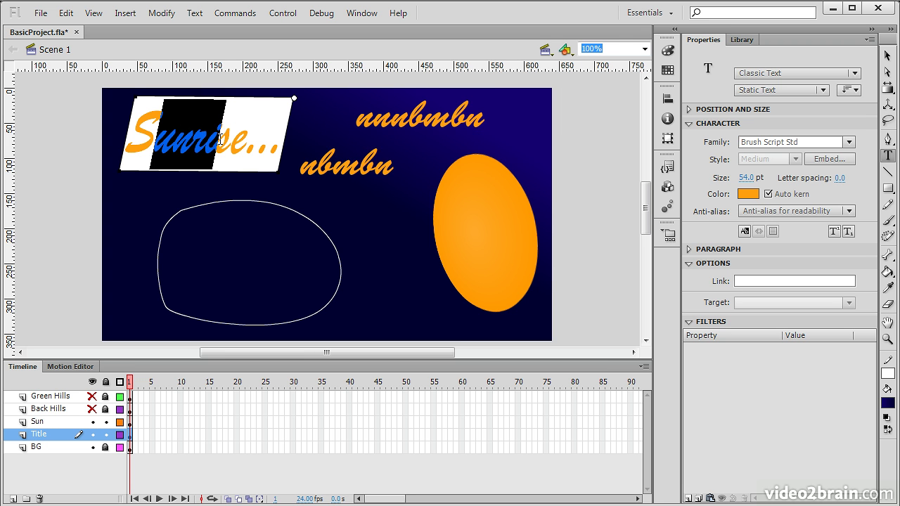
type("n nb nbhgh")
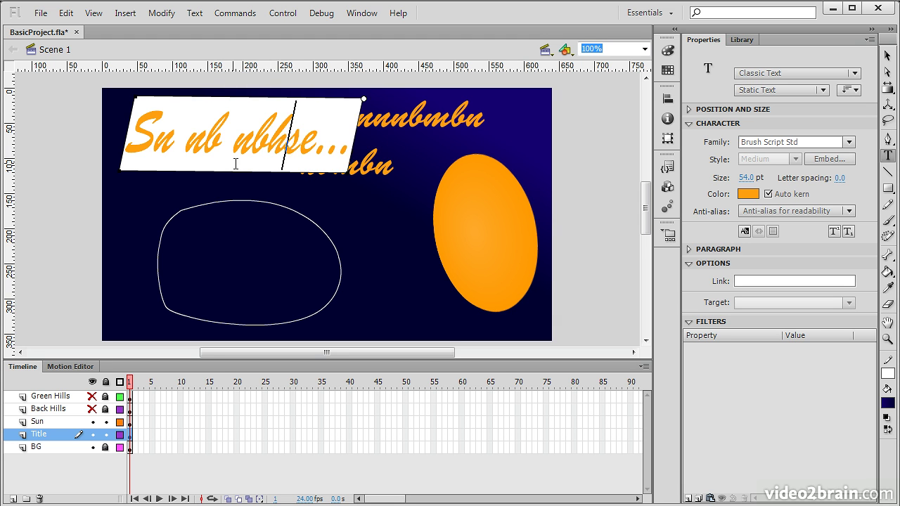
- Draw a white vertical line right of the stage with a 62.80 stroke
left_click(887, 174)
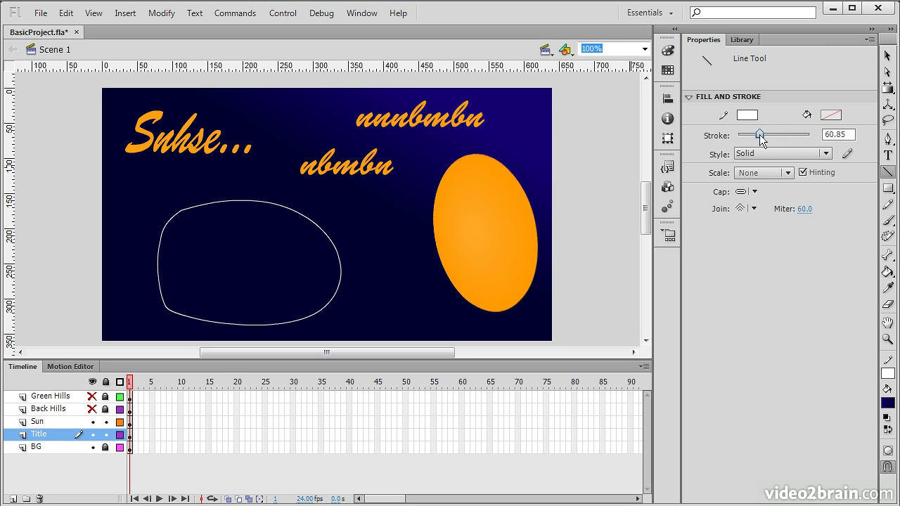
left_click_drag(759, 136, 760, 135)
left_click_drag(594, 109, 594, 307)
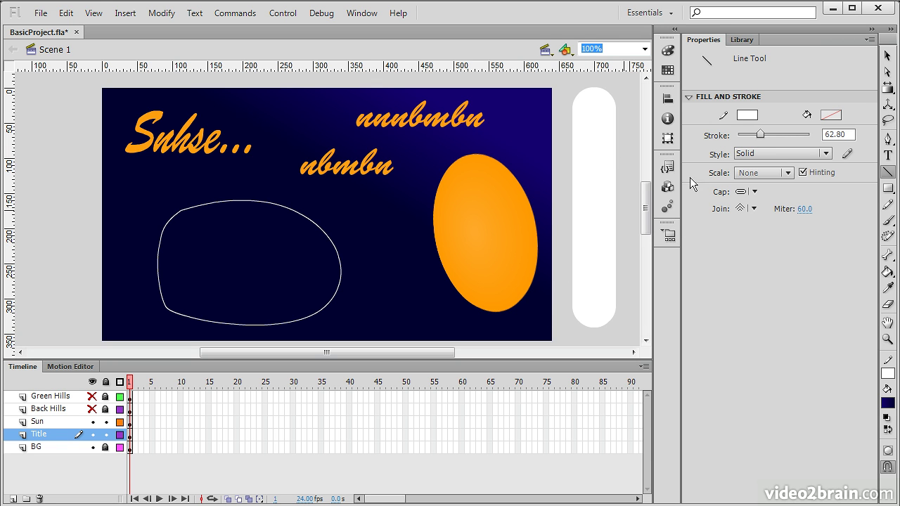
- Draw a navy rectangle on the pasteboard left of the stage
left_click(889, 193)
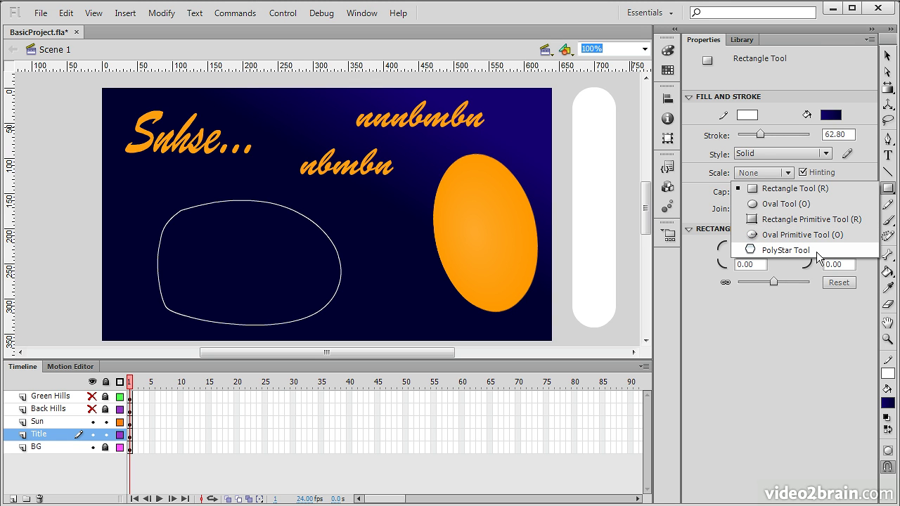
left_click(794, 187)
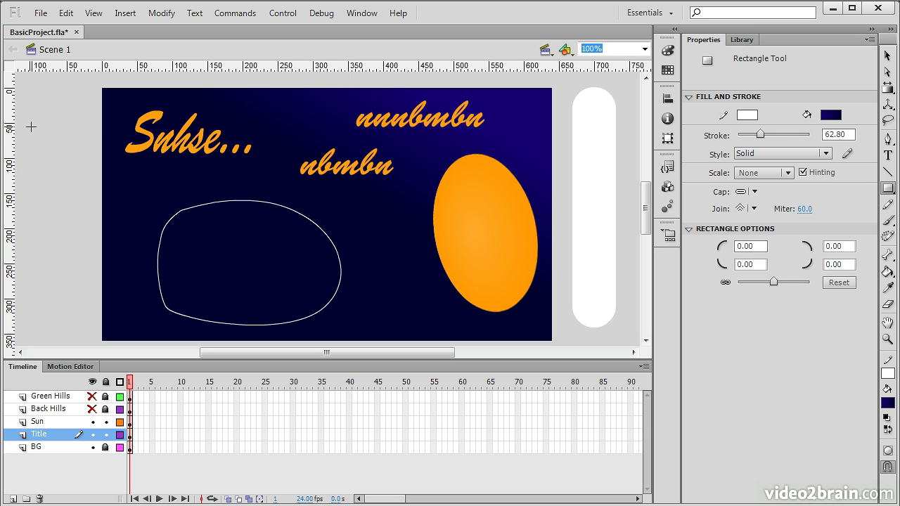
left_click_drag(31, 127, 83, 182)
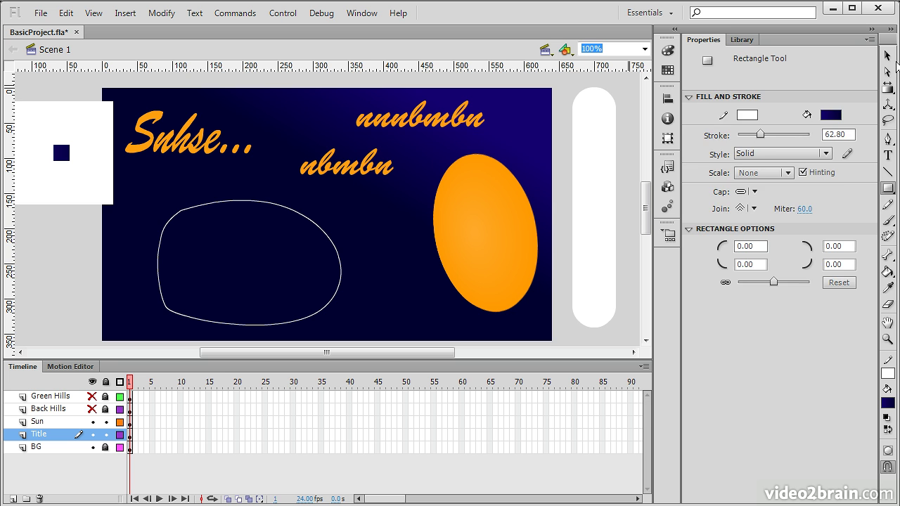
- Select the whole rectangle and thin its white outline stroke to 2.05
key("v")
left_click(71, 160)
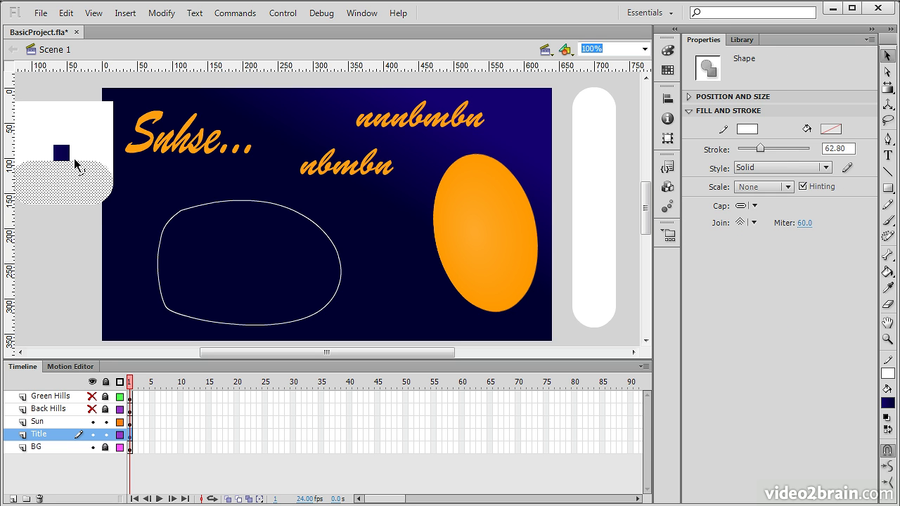
double_click(61, 154)
left_click_drag(759, 147, 739, 148)
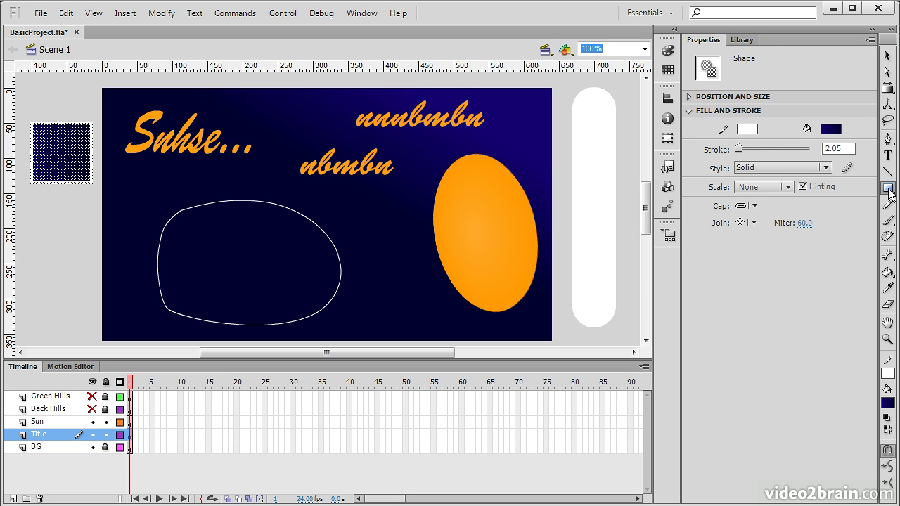
left_click(888, 188)
left_click(887, 55)
double_click(65, 165)
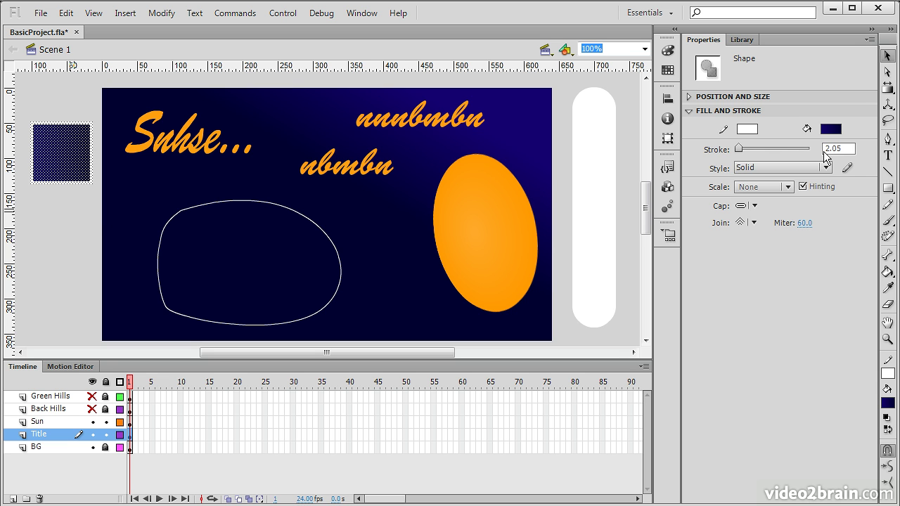
- Draw a navy oval below the square left of the stage
left_click(887, 189)
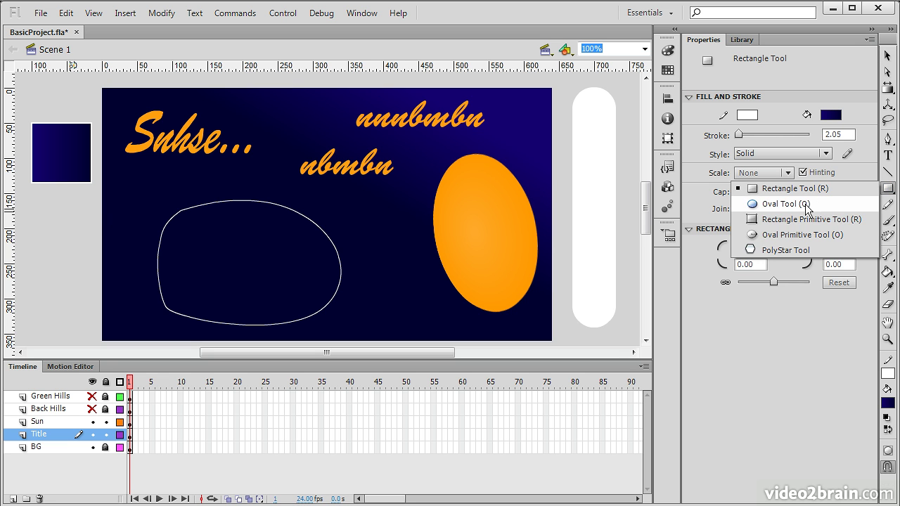
left_click(806, 205)
left_click_drag(39, 215, 88, 244)
- Draw a square rectangle primitive on the pasteboard below the oval
left_click(893, 189)
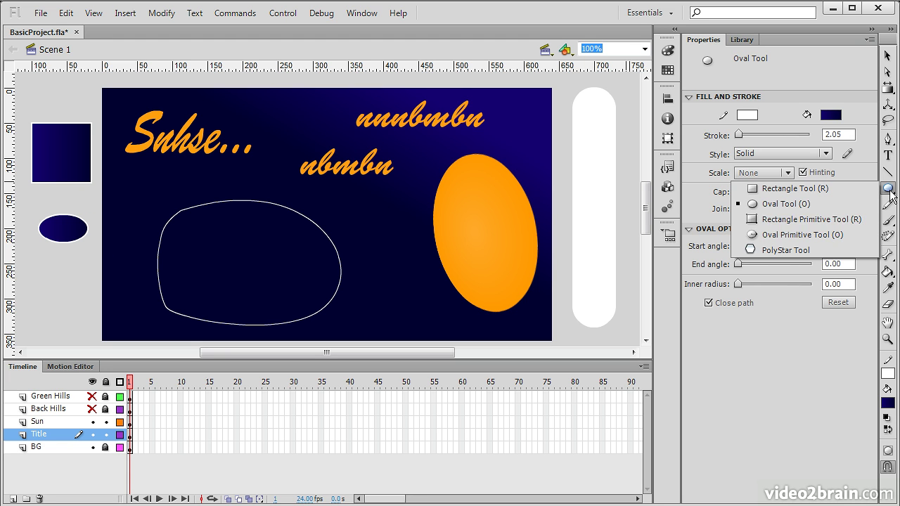
left_click(773, 220)
left_click_drag(32, 257, 85, 308)
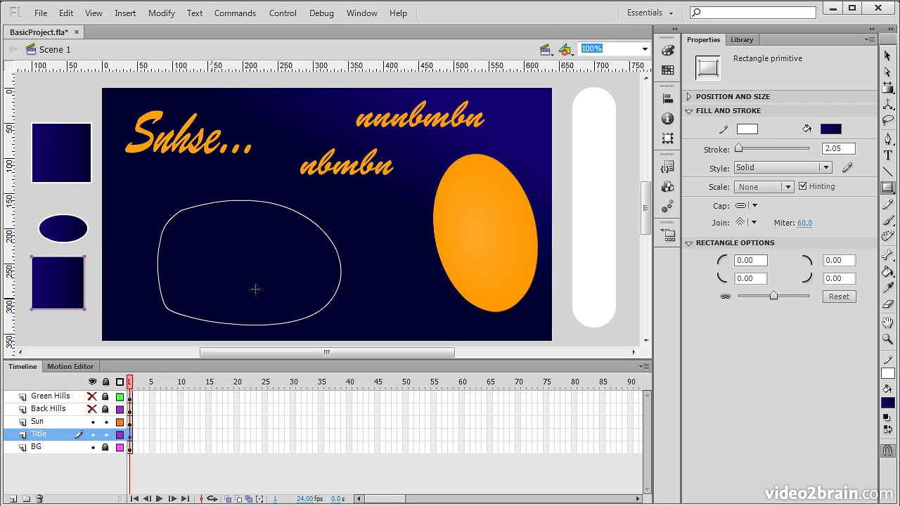
- Raise the lower rectangle primitive's corner radius until the square becomes a circle
left_click(886, 55)
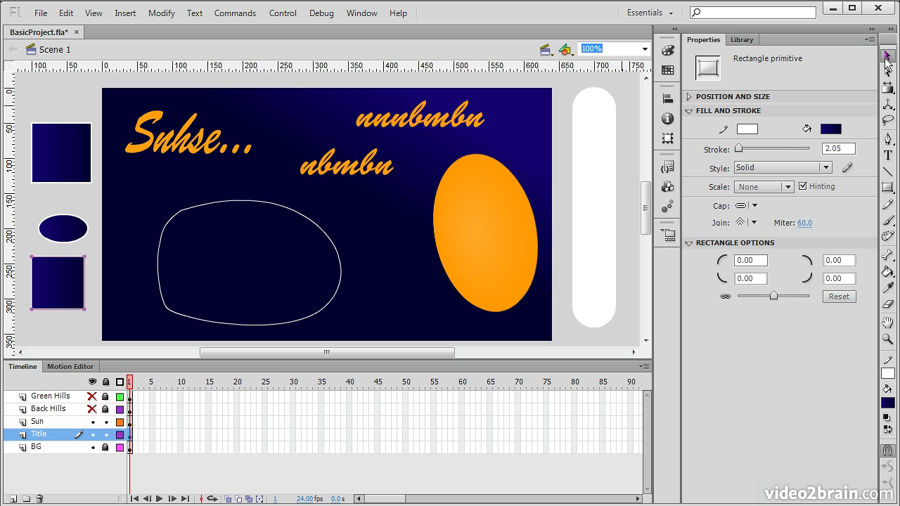
left_click(65, 168)
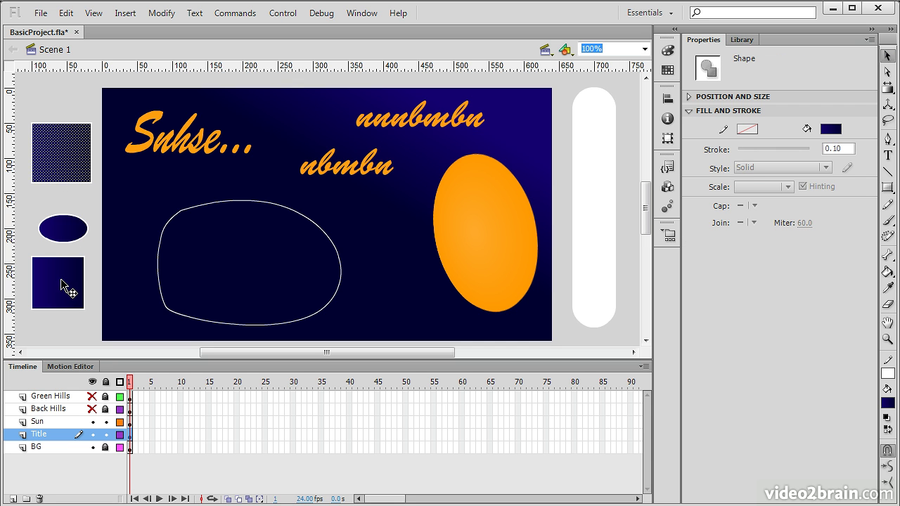
left_click(67, 288)
left_click(63, 166)
left_click(59, 308)
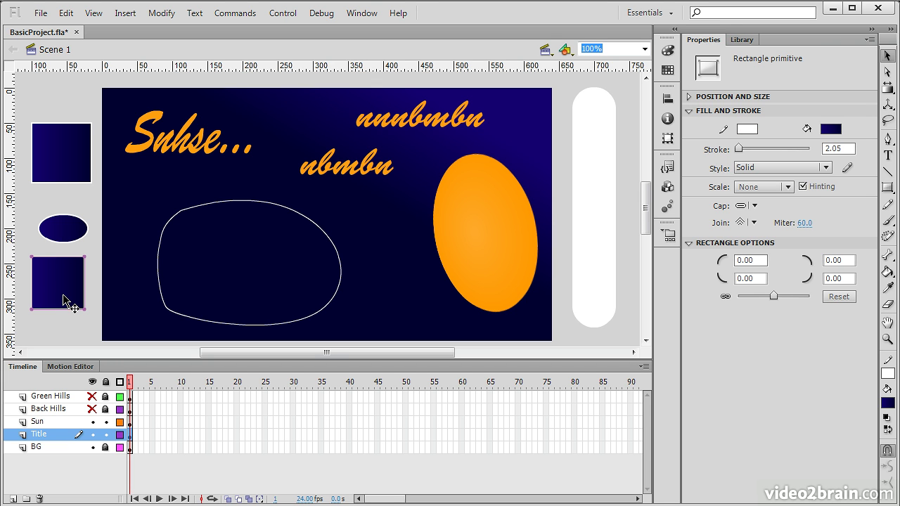
left_click(70, 172)
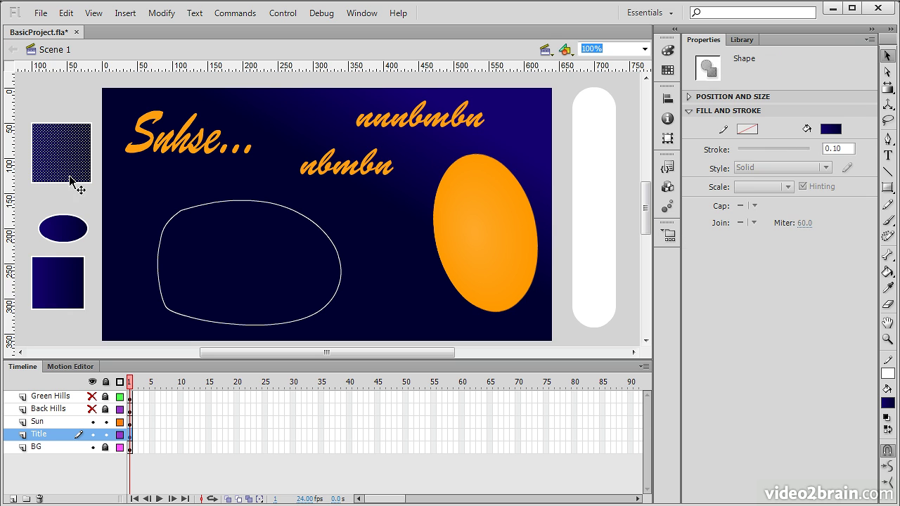
left_click(60, 290)
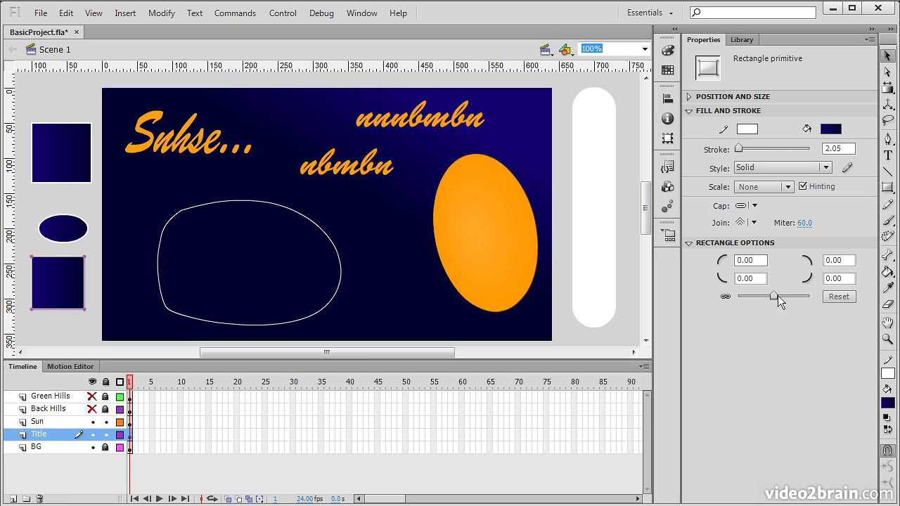
mouse_move(771, 297)
left_mouse_down()
mouse_move(781, 296)
mouse_move(753, 297)
mouse_move(808, 298)
mouse_move(738, 298)
mouse_move(786, 301)
left_mouse_up()
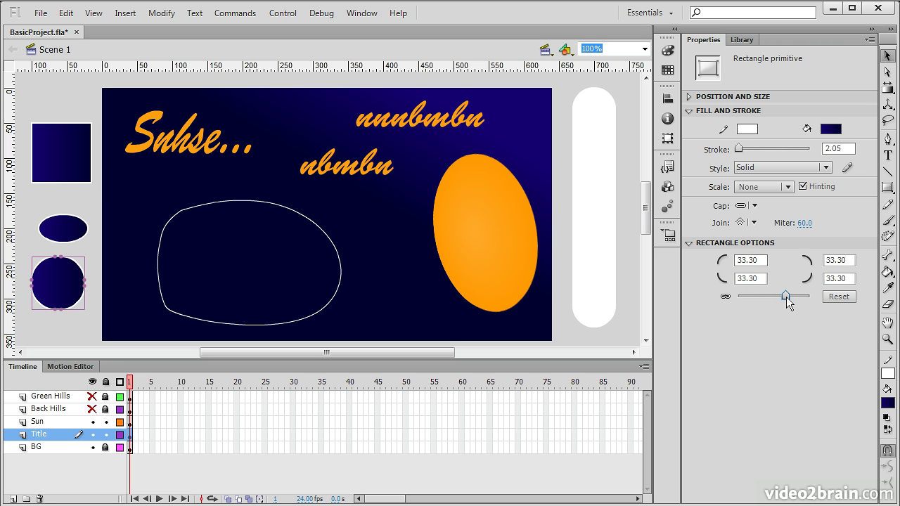
left_click(74, 163)
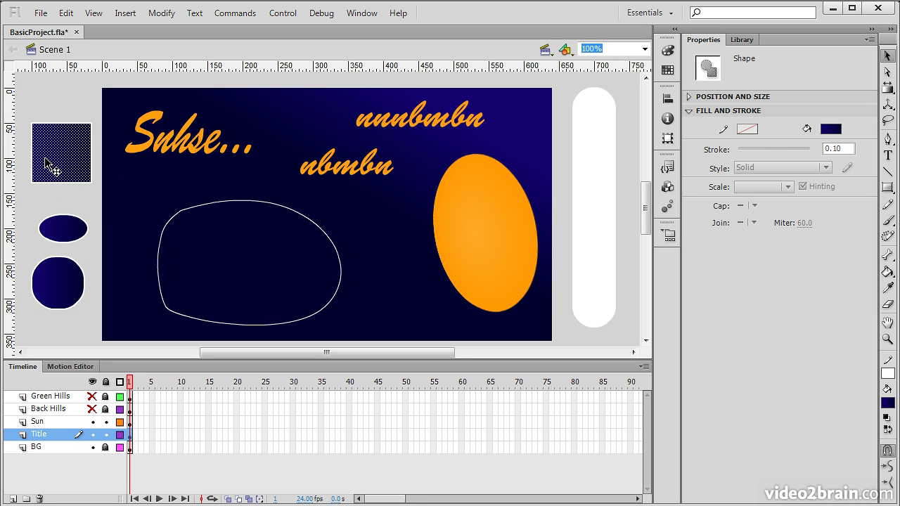
left_click(70, 289)
mouse_move(789, 302)
left_mouse_down()
mouse_move(798, 297)
mouse_move(771, 303)
mouse_move(787, 301)
left_mouse_up()
left_click(54, 322)
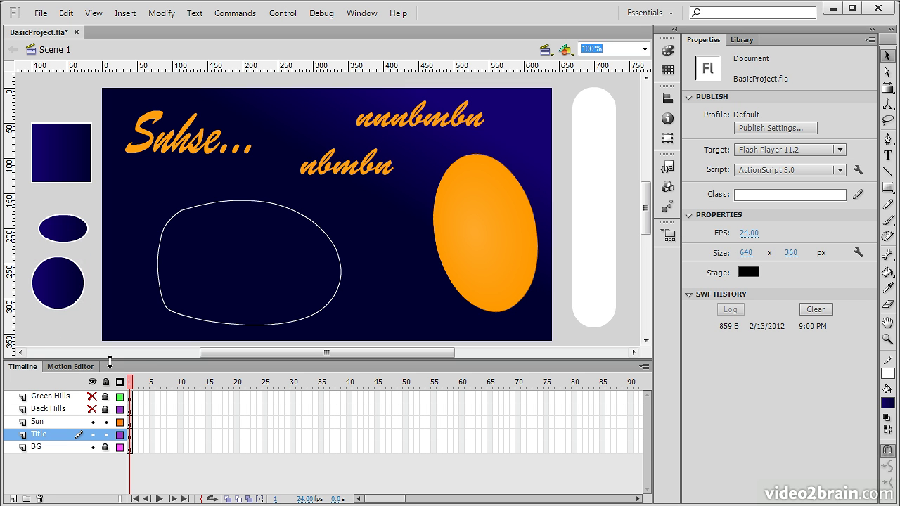
- Draw a five-pointed navy star on the pasteboard using the PolyStar tool's star style
left_click(887, 188)
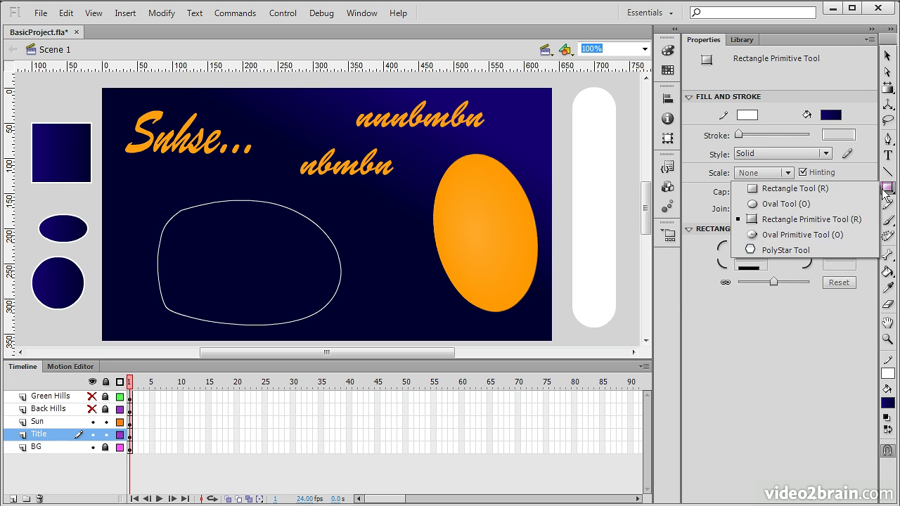
left_click(779, 251)
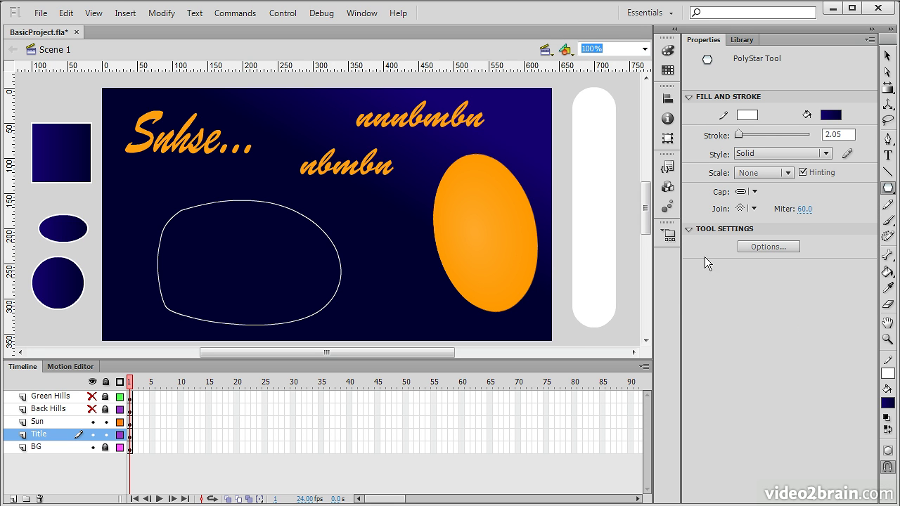
left_click(767, 248)
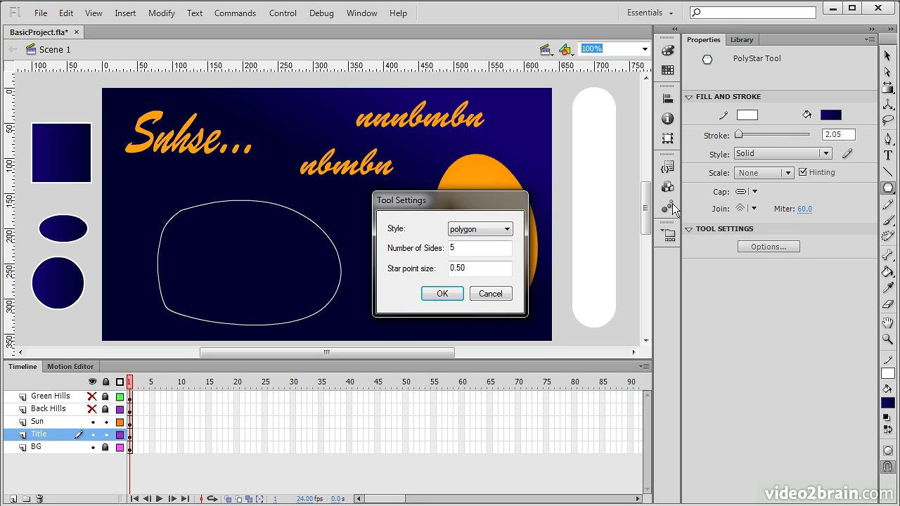
left_click(503, 230)
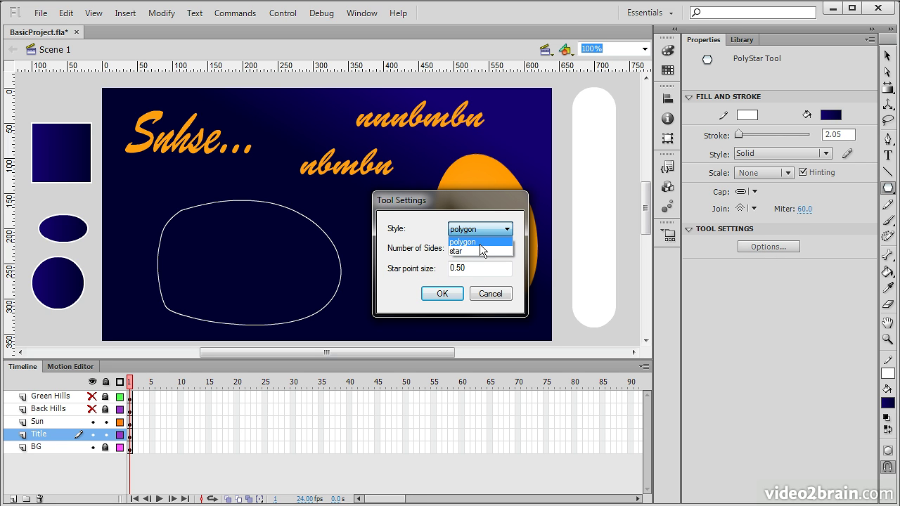
left_click(482, 255)
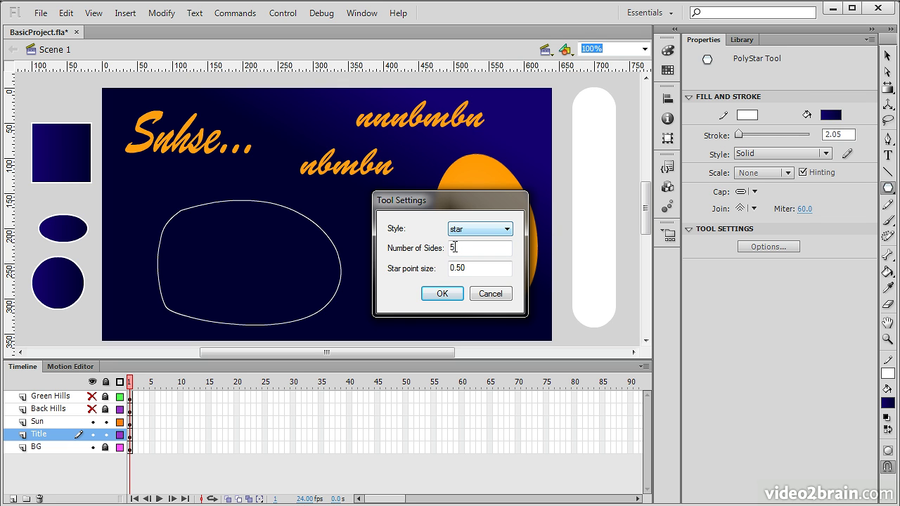
left_click(443, 293)
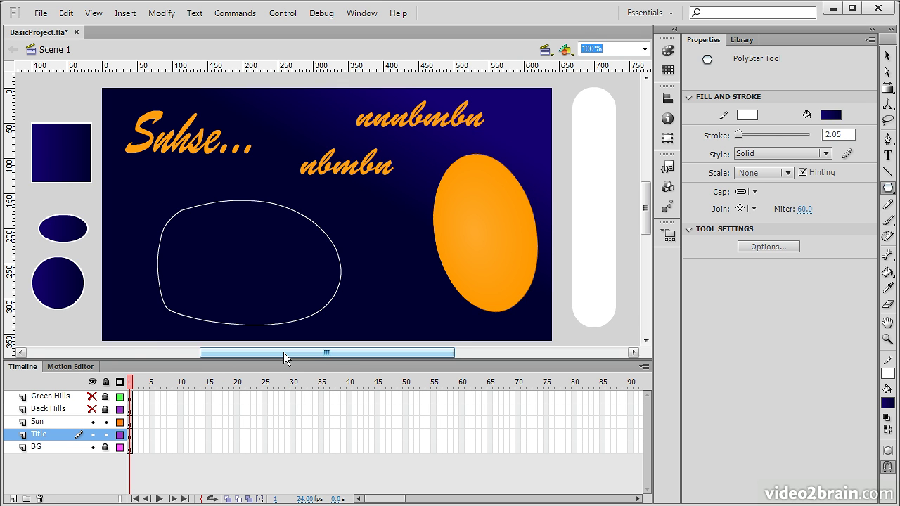
left_click_drag(284, 359, 198, 358)
left_click_drag(120, 163, 151, 215)
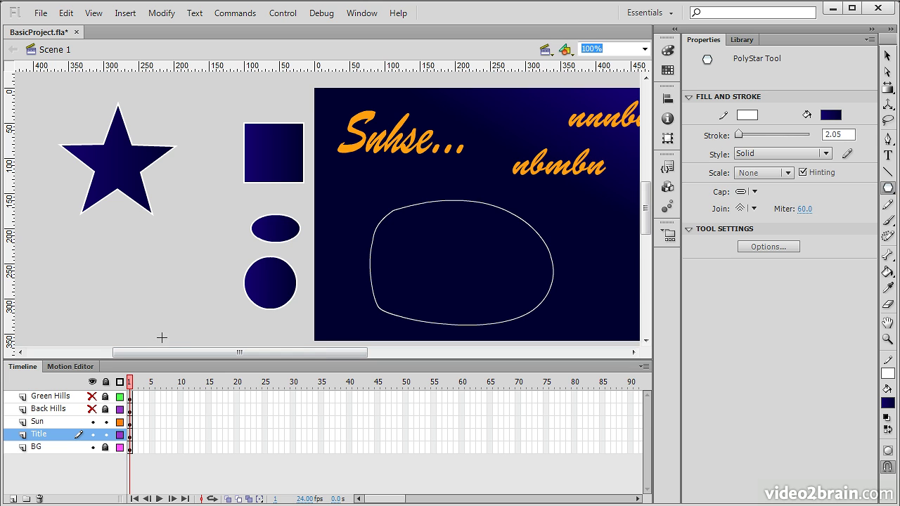
- Draw a thin white pencil squiggle and paint a wavy navy brush stroke beside the star
left_click(888, 204)
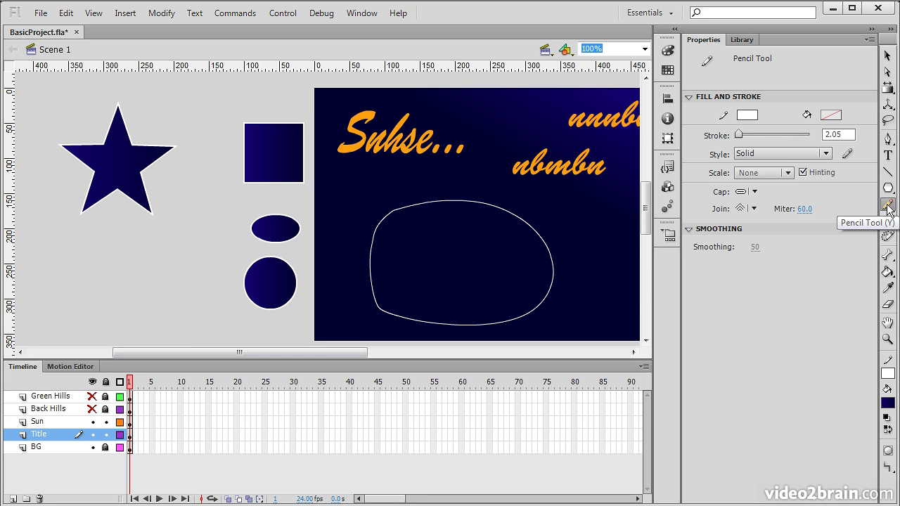
mouse_move(188, 222)
left_mouse_down()
mouse_move(149, 247)
mouse_move(172, 271)
mouse_move(164, 307)
left_mouse_up()
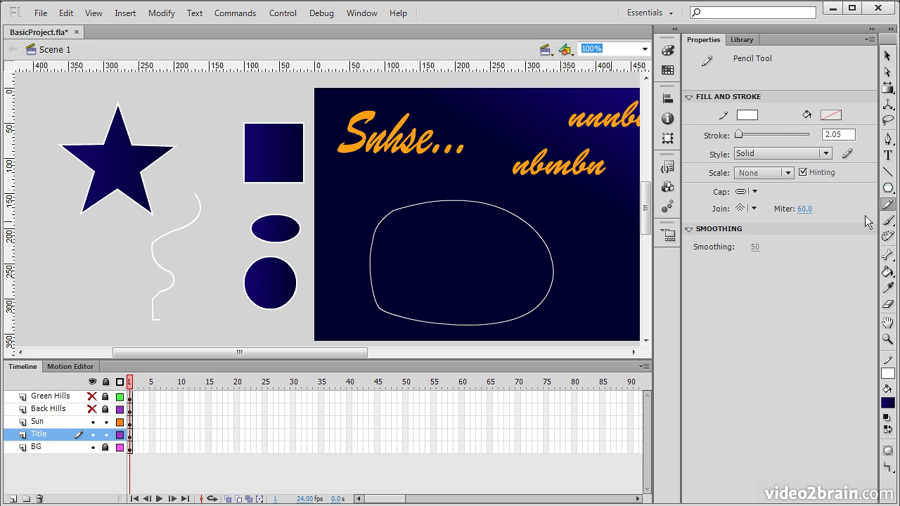
left_click(889, 220)
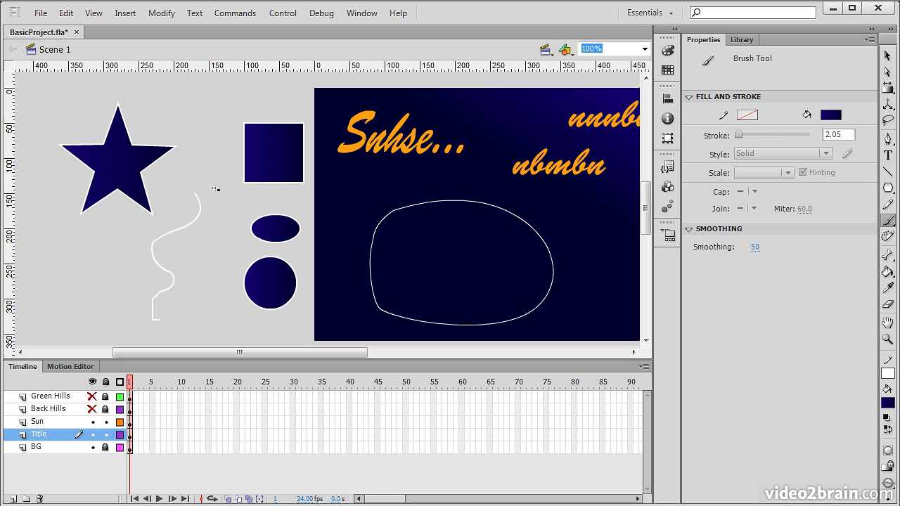
left_click_drag(216, 189, 191, 327)
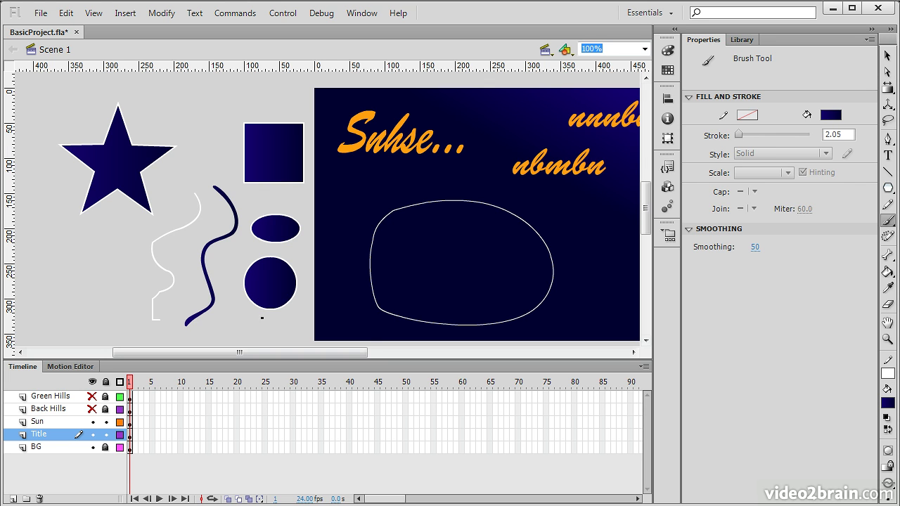
left_click(890, 225)
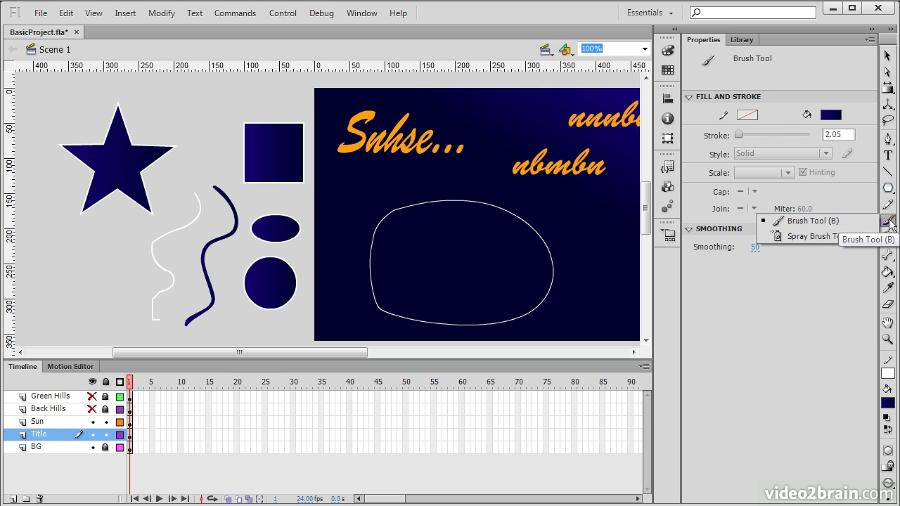
- Spray copies of the Sun symbol across the pasteboard with the Spray Brush
left_click(822, 238)
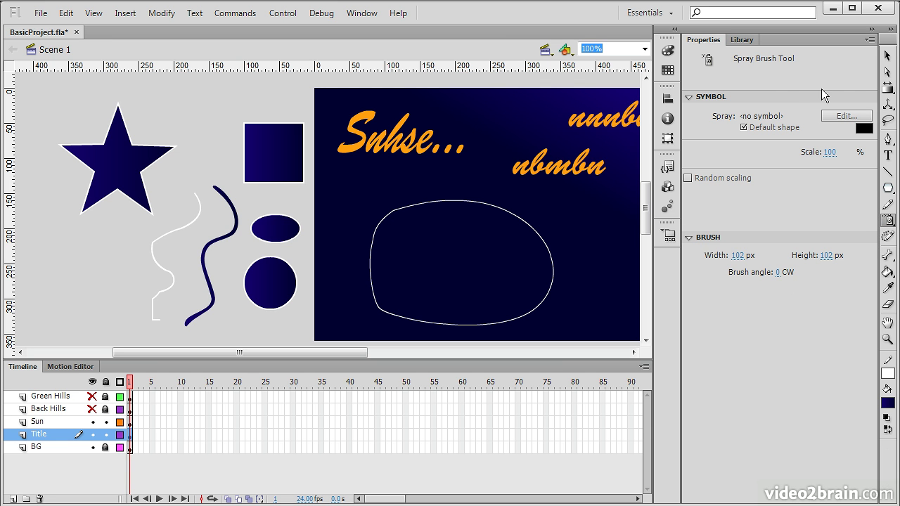
left_click(841, 116)
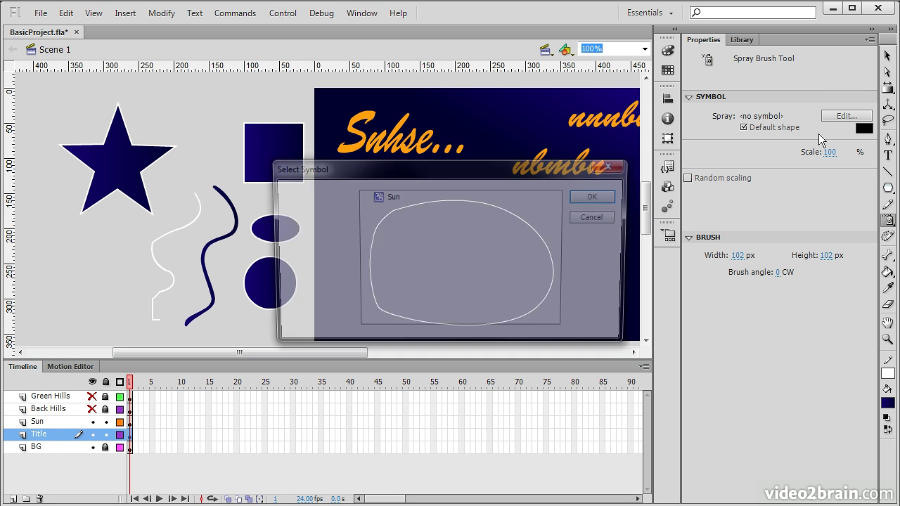
left_click(417, 196)
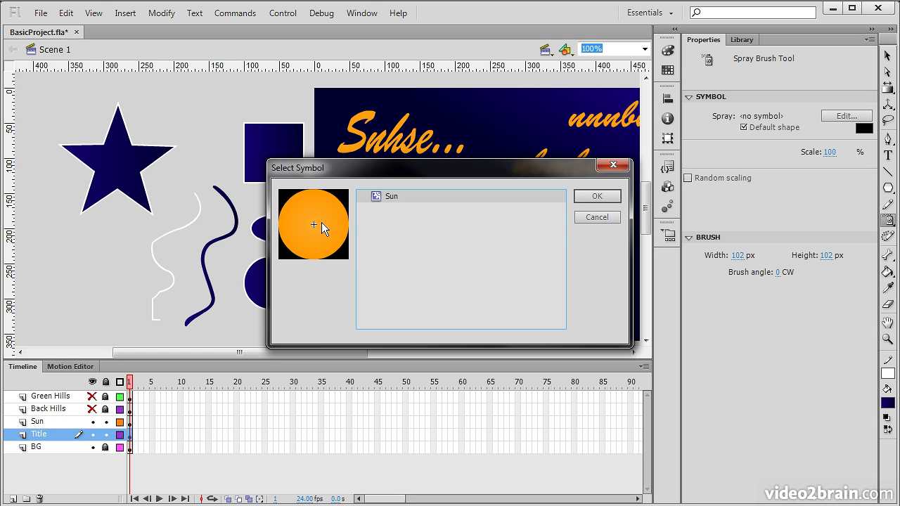
left_click(594, 198)
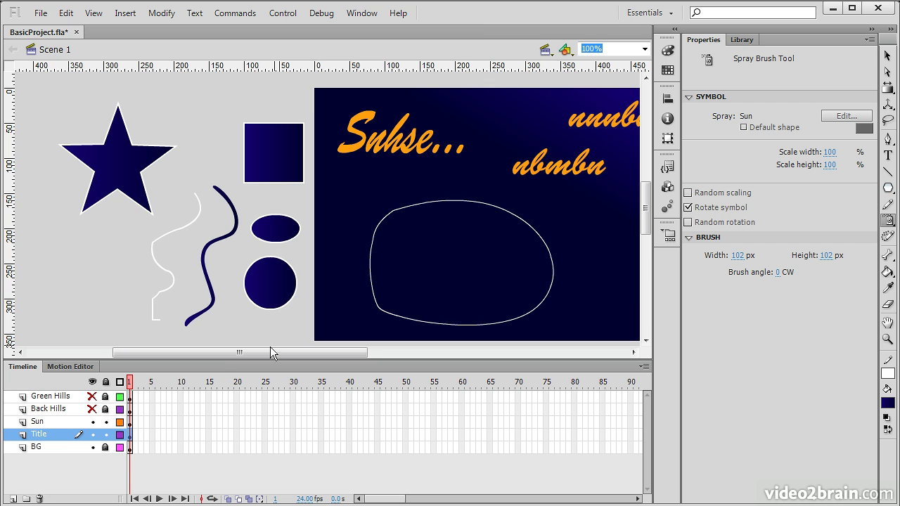
left_click_drag(236, 353, 495, 362)
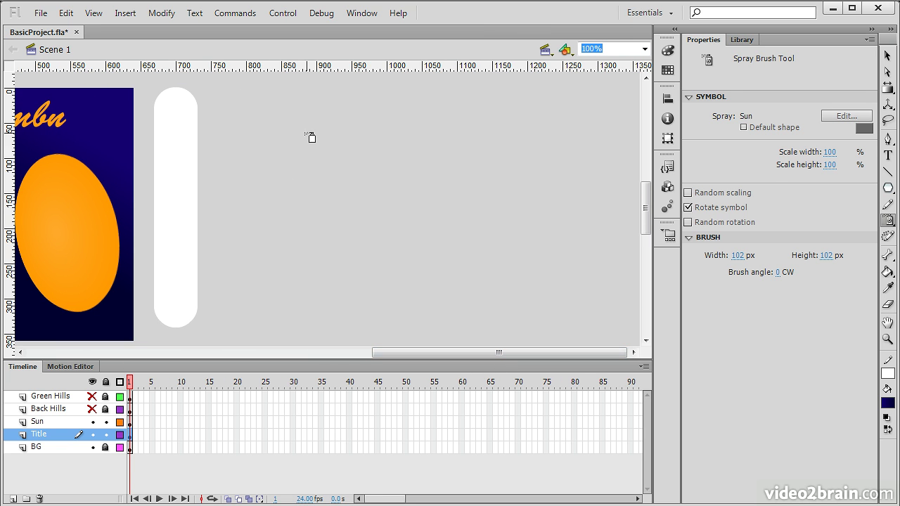
mouse_move(300, 133)
left_mouse_down()
mouse_move(426, 203)
mouse_move(321, 217)
mouse_move(319, 249)
mouse_move(432, 127)
mouse_move(294, 211)
mouse_move(428, 183)
mouse_move(572, 284)
left_mouse_up()
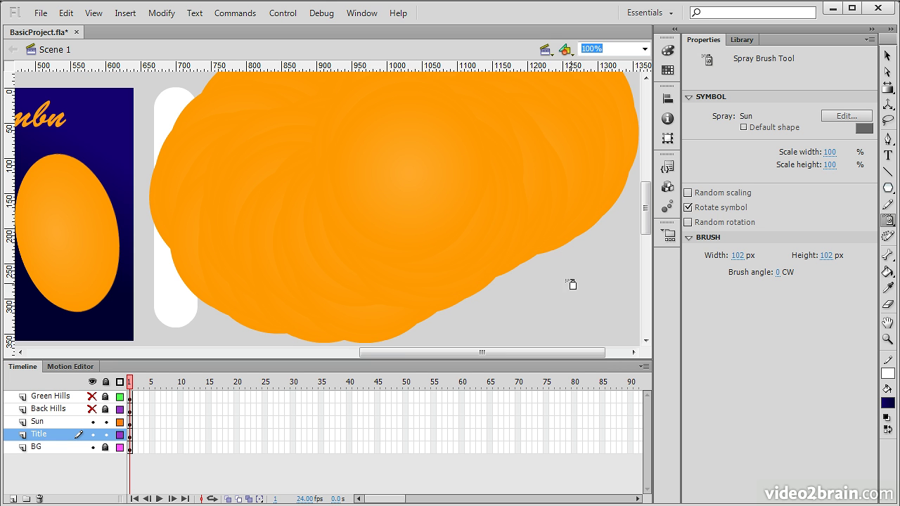
- Reduce width scale, enable random scaling and rotation, and spray Suns over the lower right stage
left_click_drag(831, 152, 803, 171)
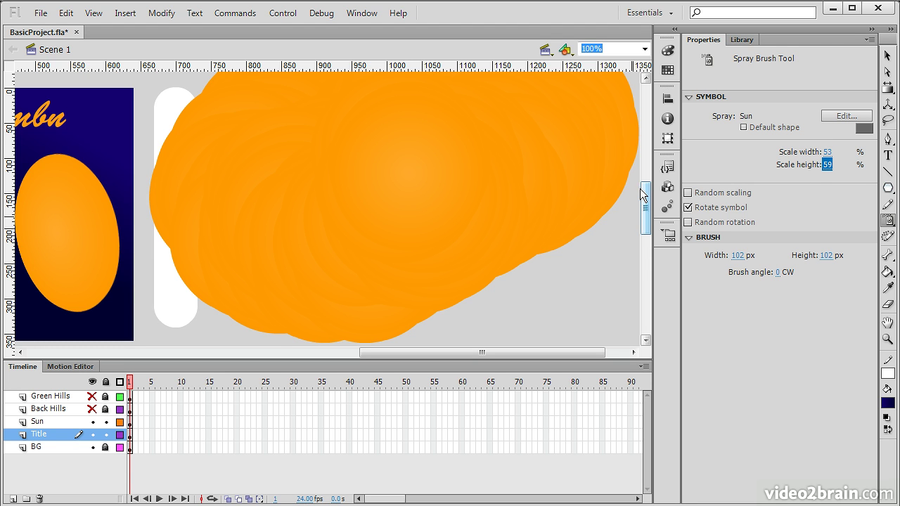
scroll(646, 201, "down", 5)
left_click(689, 192)
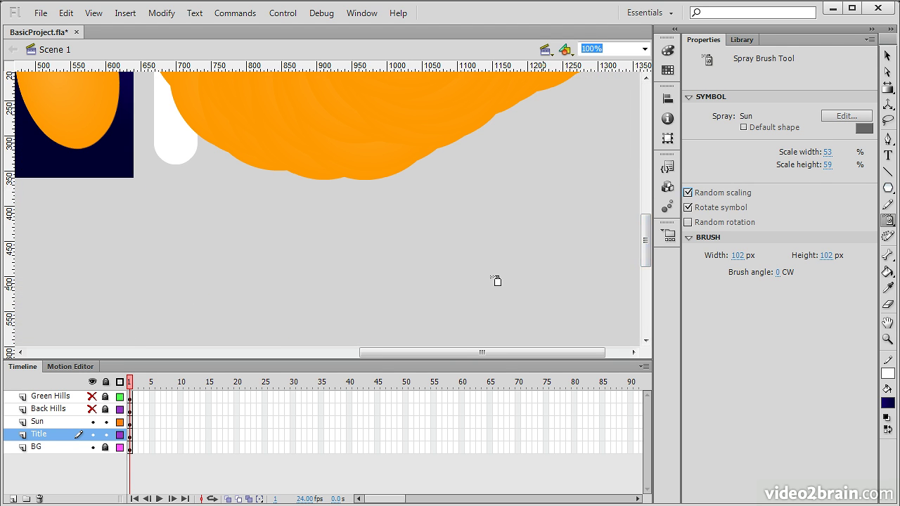
left_click(688, 222)
mouse_move(485, 204)
left_mouse_down()
mouse_move(542, 209)
mouse_move(460, 261)
mouse_move(612, 279)
mouse_move(532, 269)
mouse_move(598, 316)
left_mouse_up()
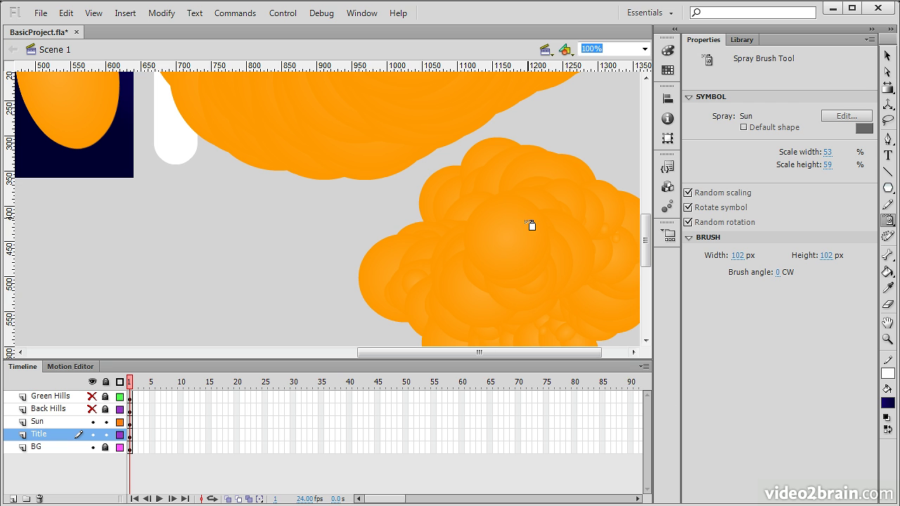
left_click(888, 220)
- Activate the Deco tool and browse its Drawing Effect list, leaving Vine Fill selected
left_click(888, 237)
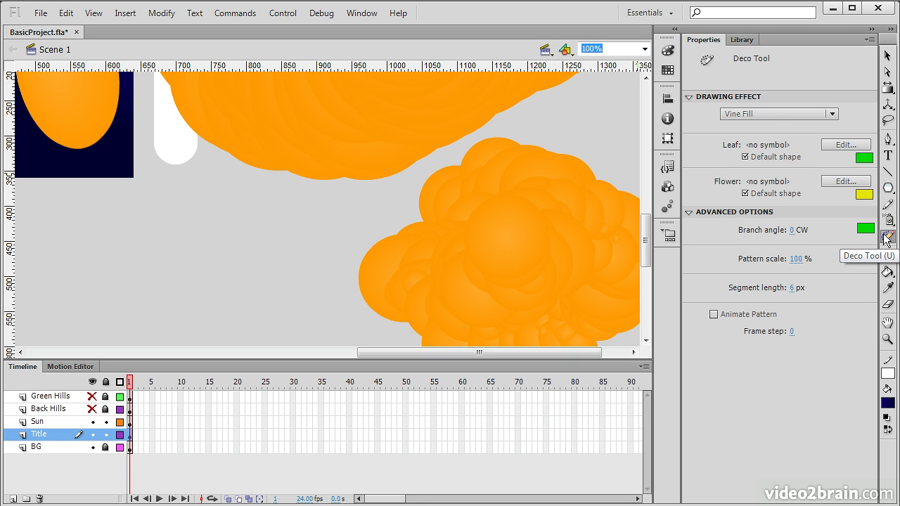
left_click(832, 115)
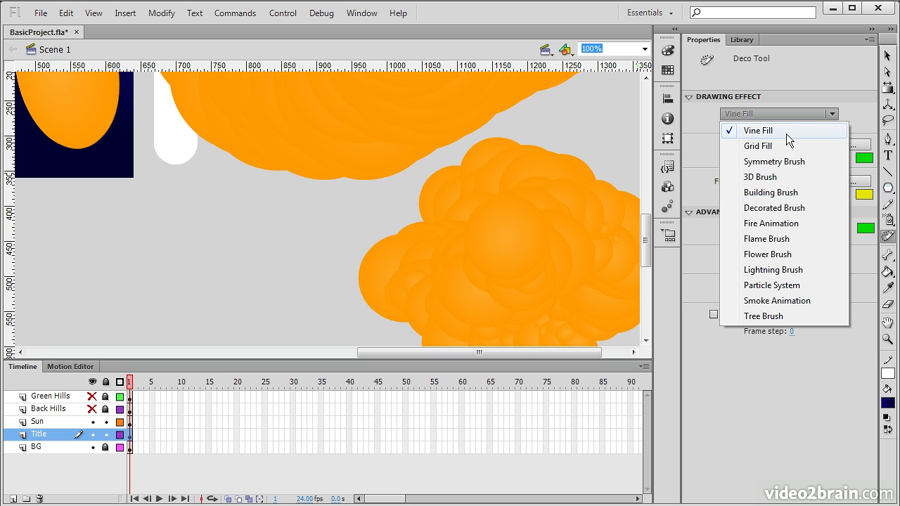
left_click(793, 131)
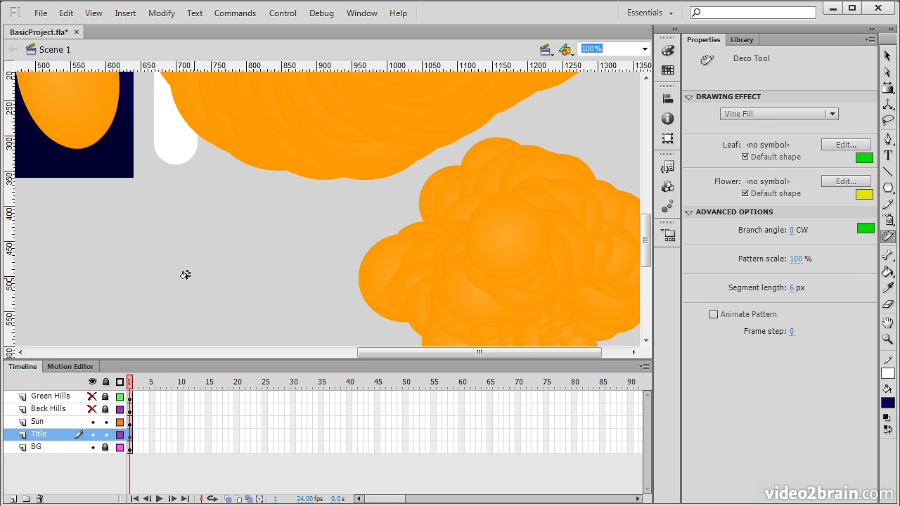
left_click(832, 115)
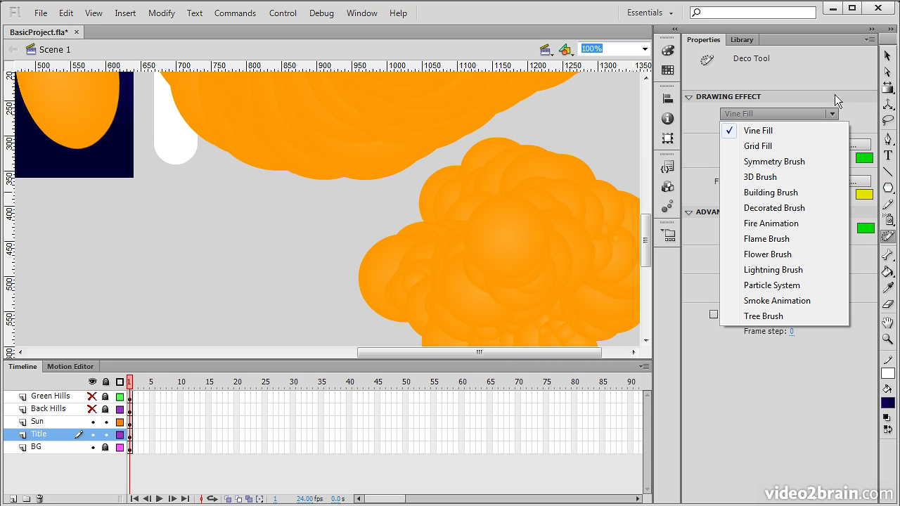
left_click(817, 114)
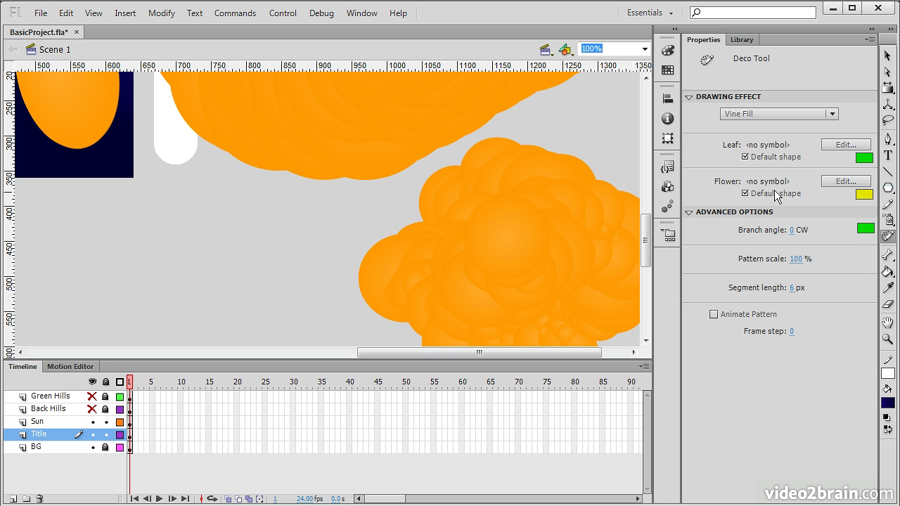
left_click(769, 113)
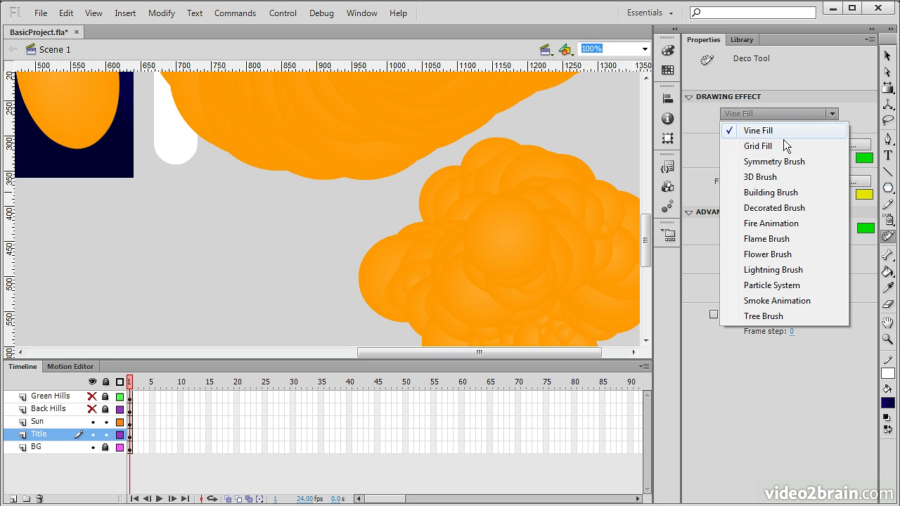
- Paint a rising column of flames with the Flame Brush at 17 px flame size
left_click(778, 243)
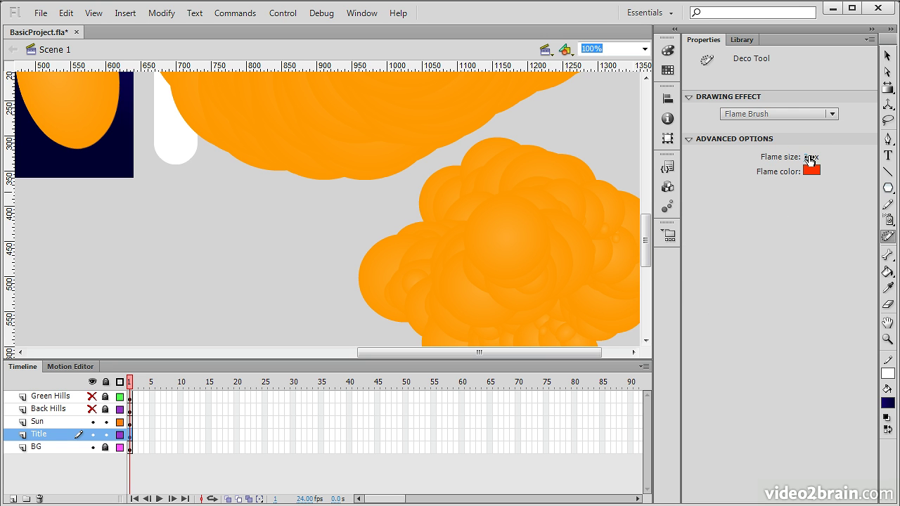
left_click_drag(806, 156, 819, 157)
mouse_move(203, 255)
left_mouse_down()
mouse_move(184, 287)
mouse_move(241, 319)
mouse_move(194, 325)
mouse_move(217, 223)
mouse_move(252, 266)
mouse_move(244, 308)
mouse_move(224, 287)
mouse_move(211, 237)
left_mouse_up()
mouse_move(219, 281)
left_mouse_down()
mouse_move(209, 302)
mouse_move(224, 264)
mouse_move(228, 277)
mouse_move(225, 158)
left_mouse_up()
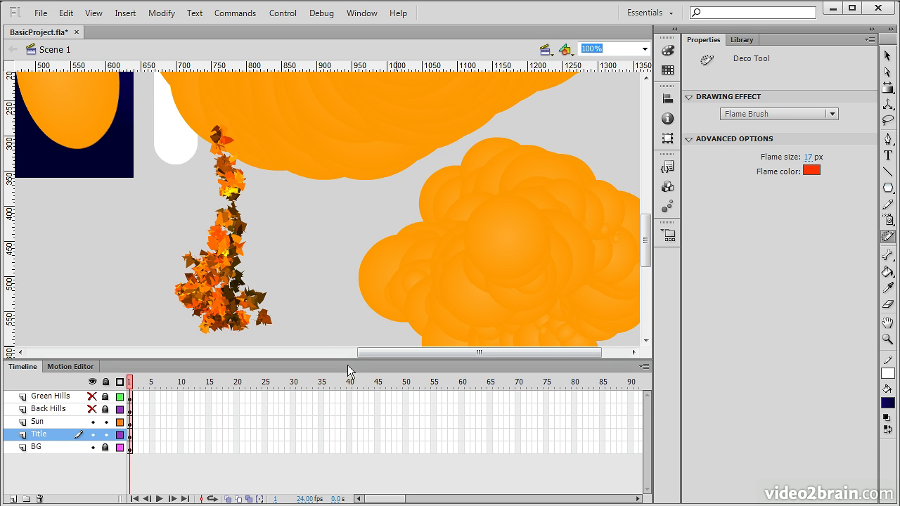
- Grow an Aspen tree with the Tree Brush right of the flames, branching left and right
left_click(800, 114)
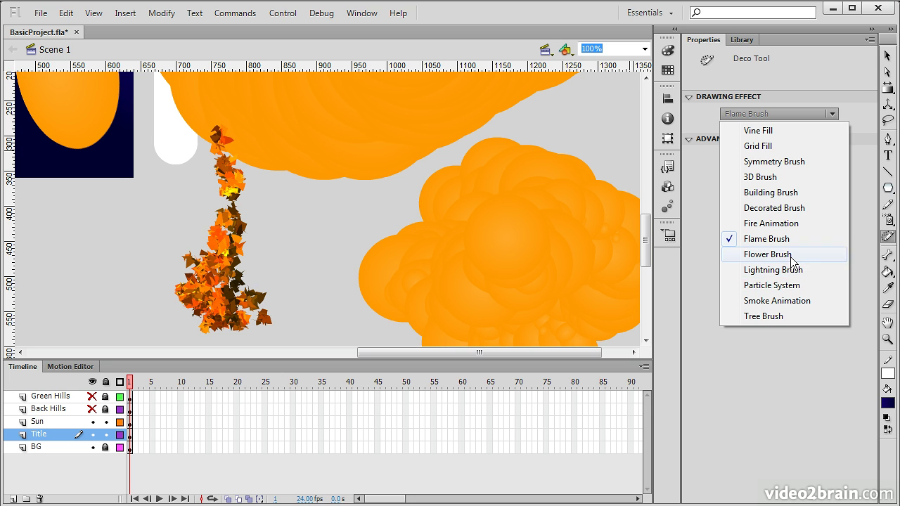
left_click(774, 316)
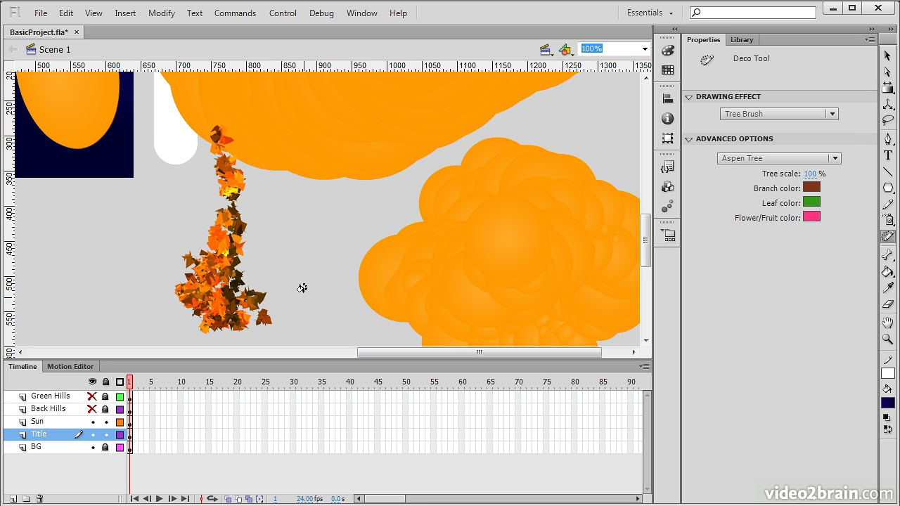
mouse_move(304, 299)
left_mouse_down()
mouse_move(327, 178)
mouse_move(311, 110)
mouse_move(324, 133)
left_mouse_up()
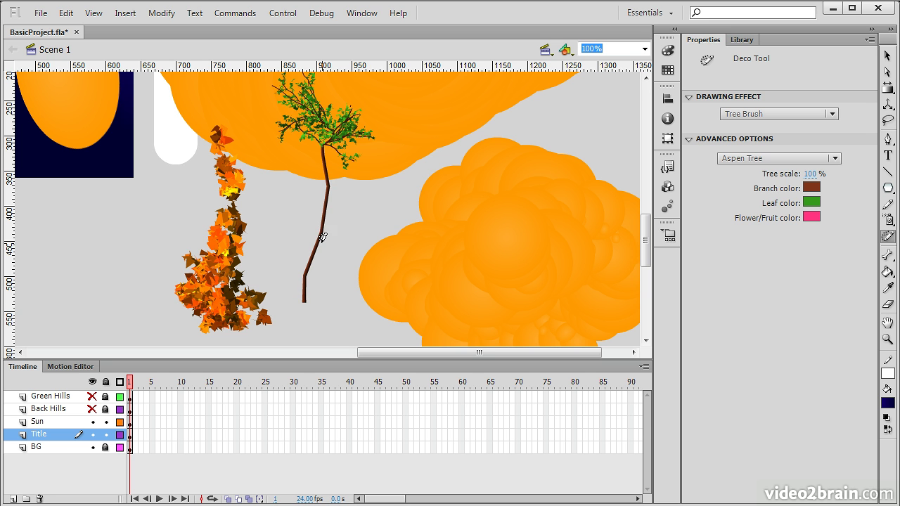
left_click_drag(322, 237, 456, 140)
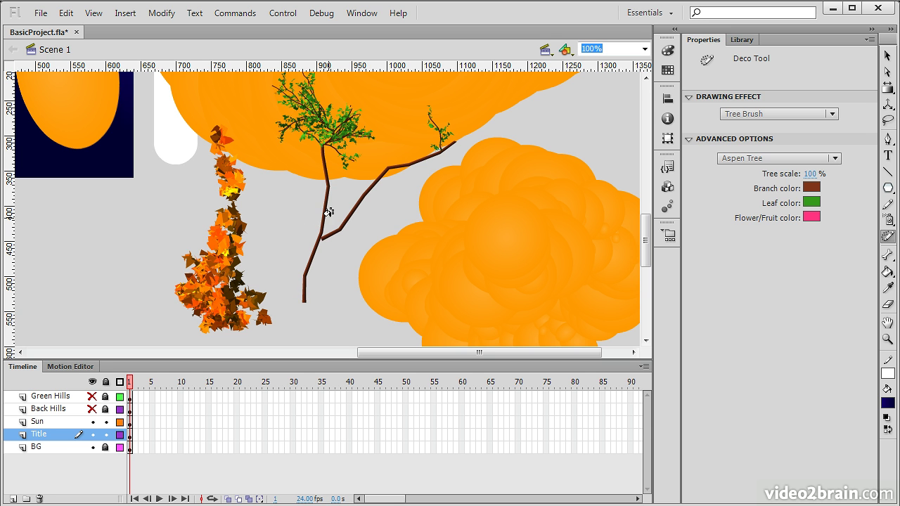
mouse_move(326, 205)
left_mouse_down()
mouse_move(268, 175)
mouse_move(237, 126)
mouse_move(211, 109)
left_mouse_up()
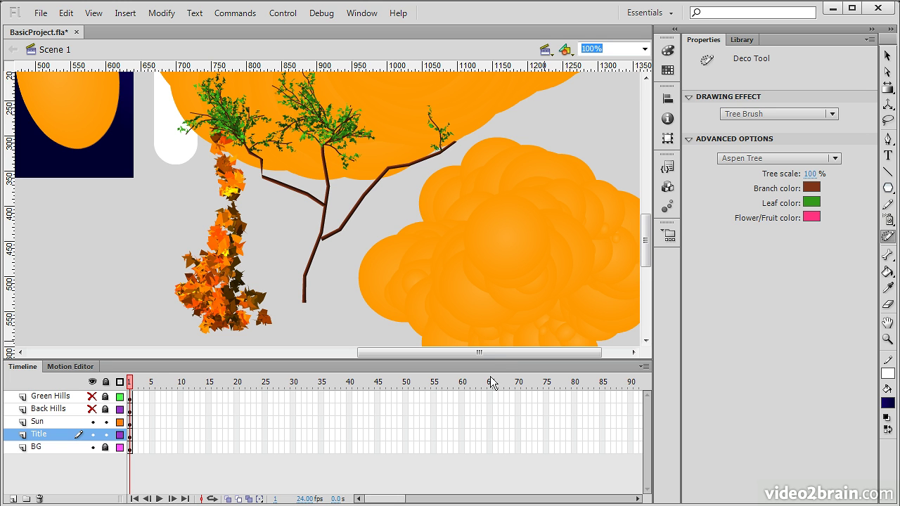
- Drag a bone across the shapes below the stage with the Bone tool
left_click(889, 258)
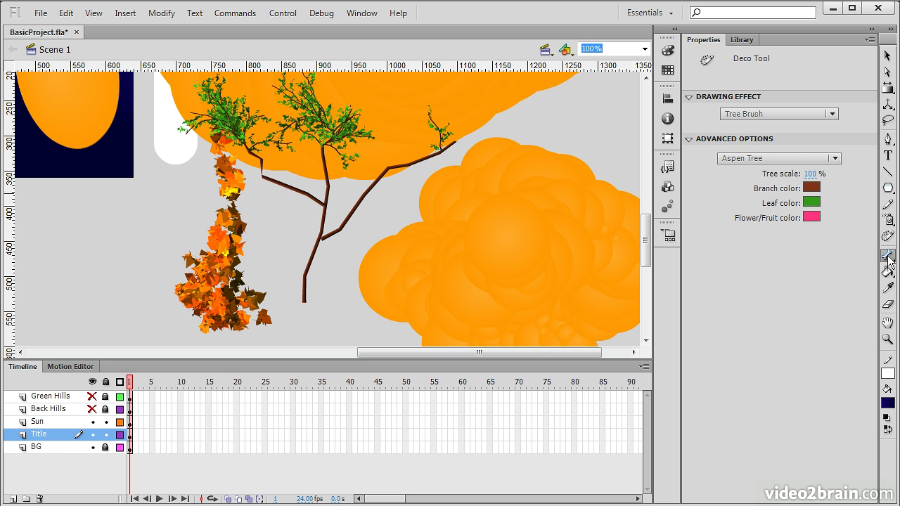
left_click(841, 257)
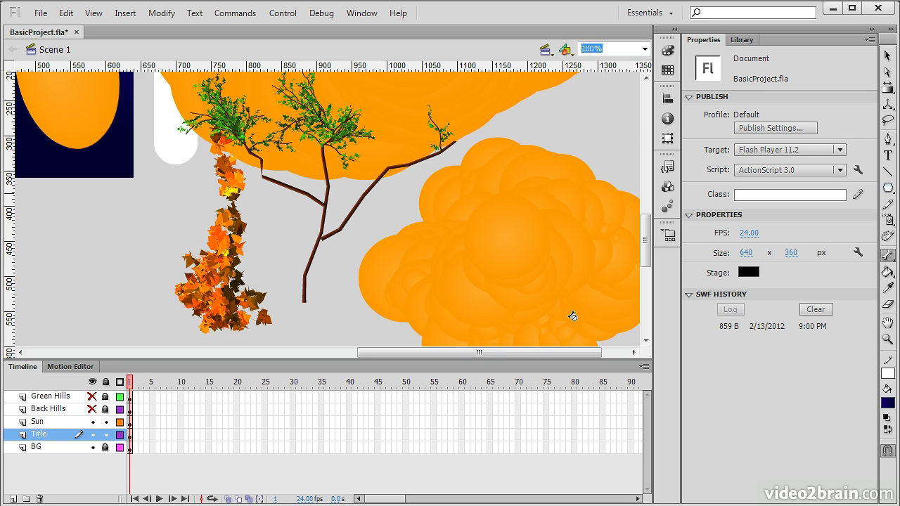
left_click_drag(481, 354, 290, 349)
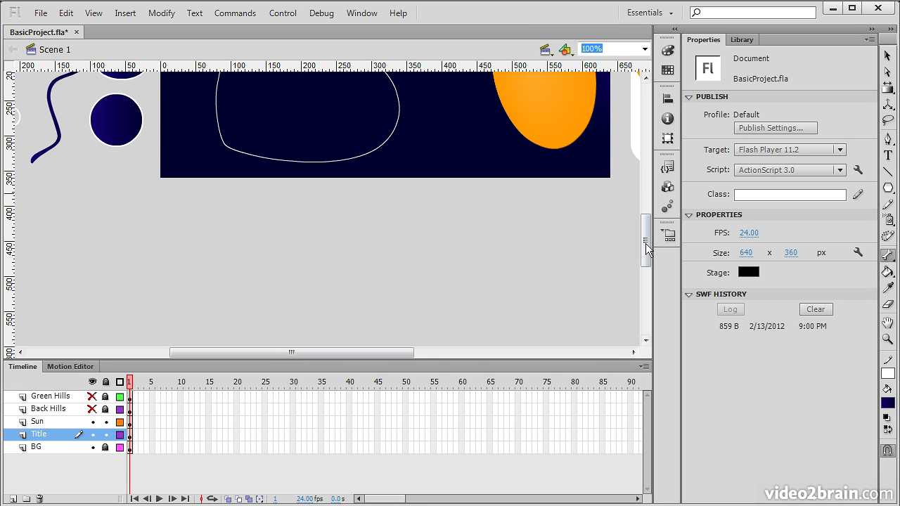
- On a new Layer 2 above Green Hills, draw a long navy bar and rig it with five bones
left_click(888, 188)
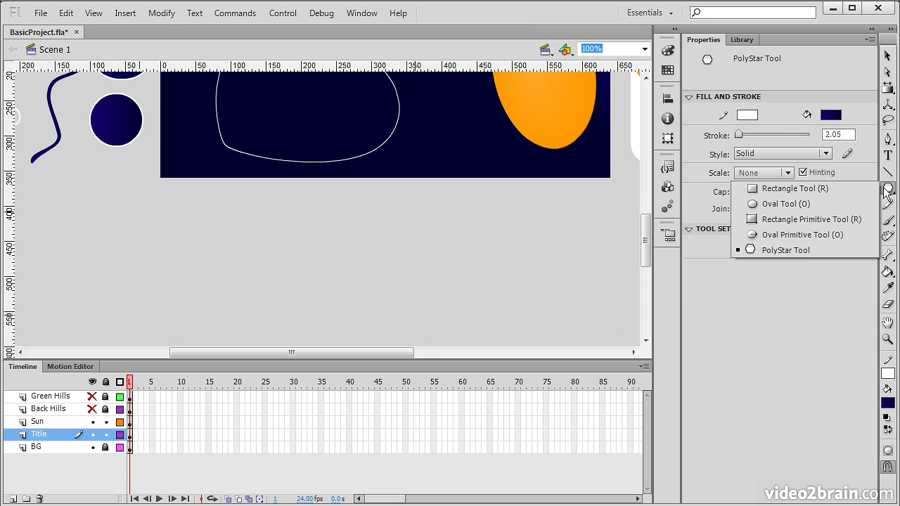
left_click(796, 186)
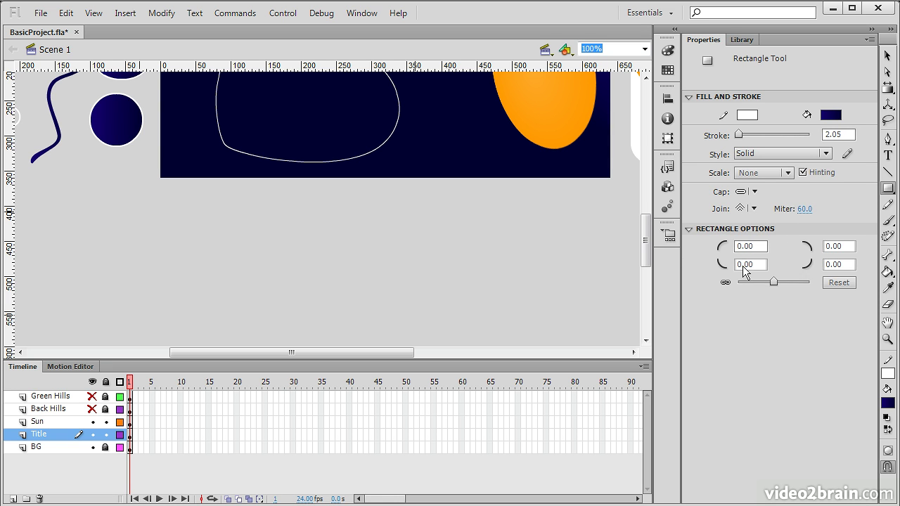
left_click(55, 397)
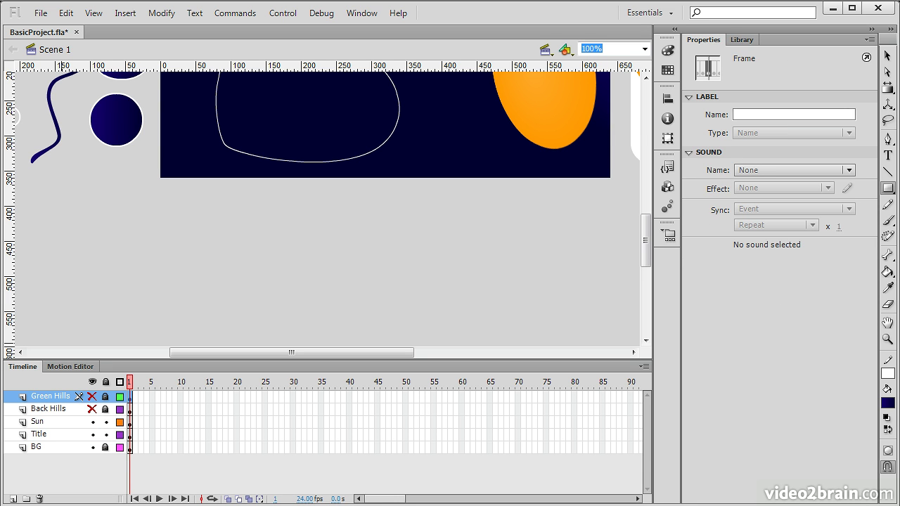
left_click(12, 498)
left_click(130, 398)
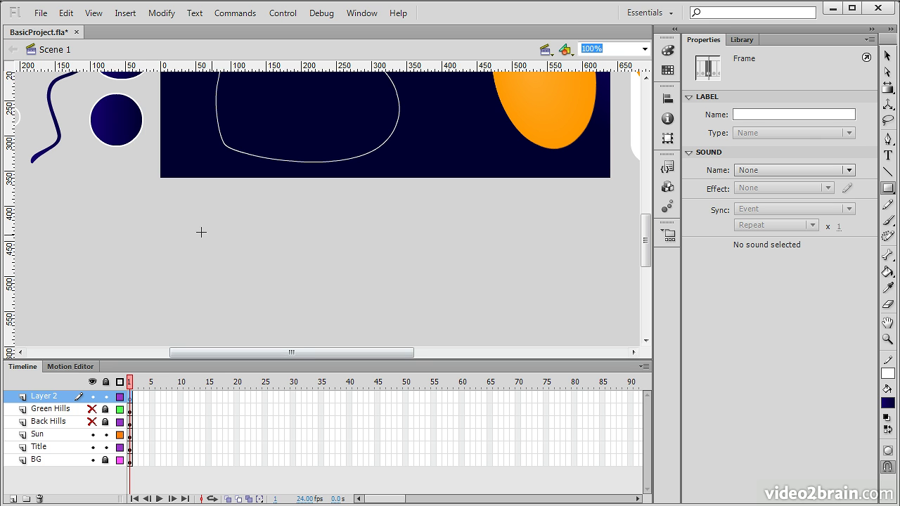
left_click_drag(145, 238, 533, 282)
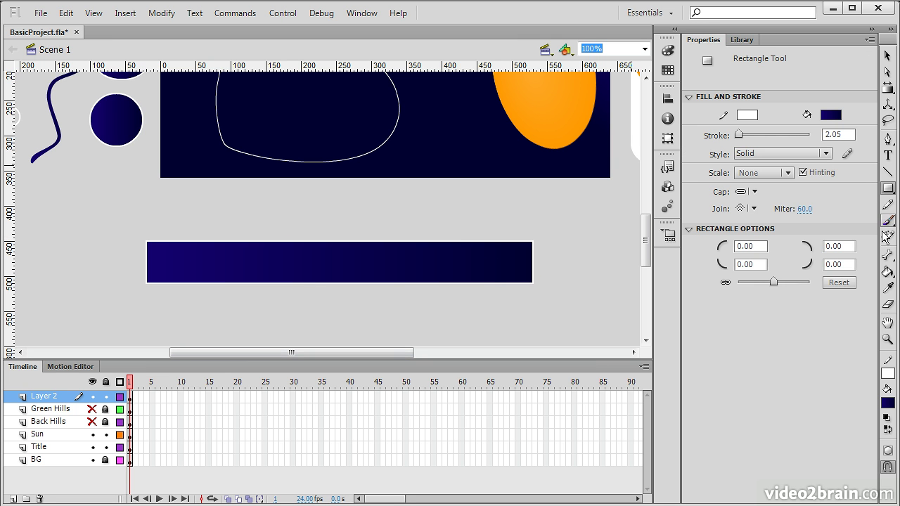
left_click(888, 258)
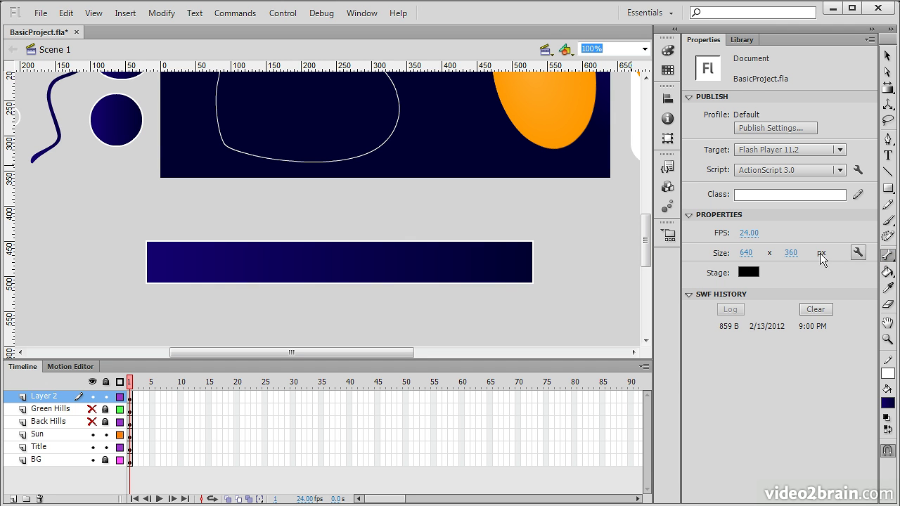
left_click_drag(156, 264, 531, 264)
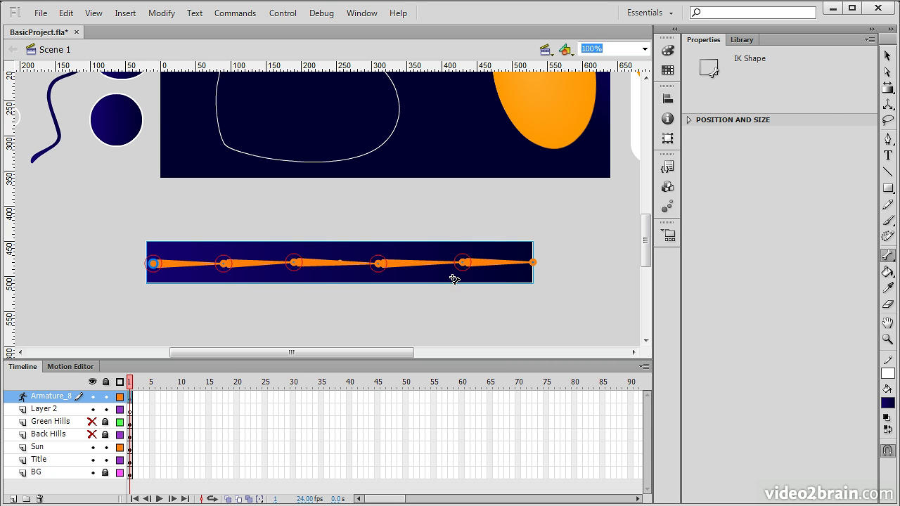
- Pose the bone chain into a wave, bending the armature's end bone upward
left_click(887, 55)
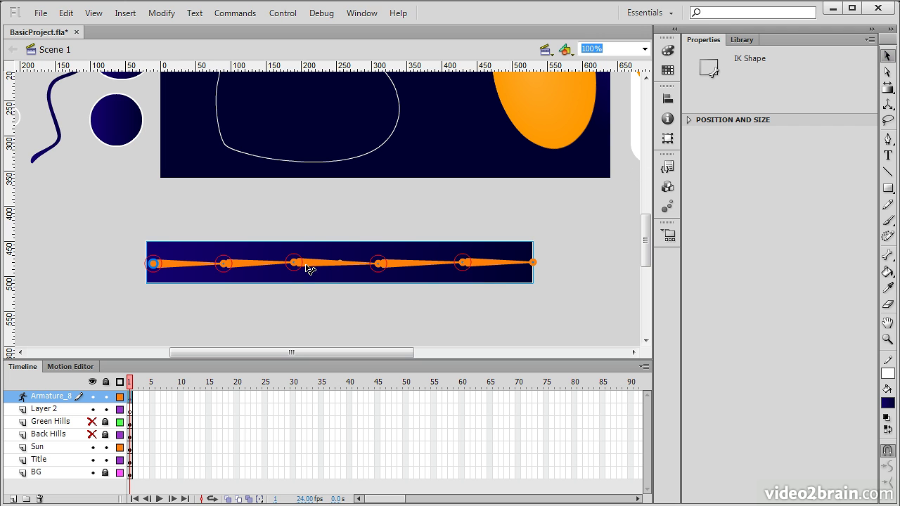
left_click_drag(538, 268, 543, 325)
left_click_drag(281, 278, 517, 296)
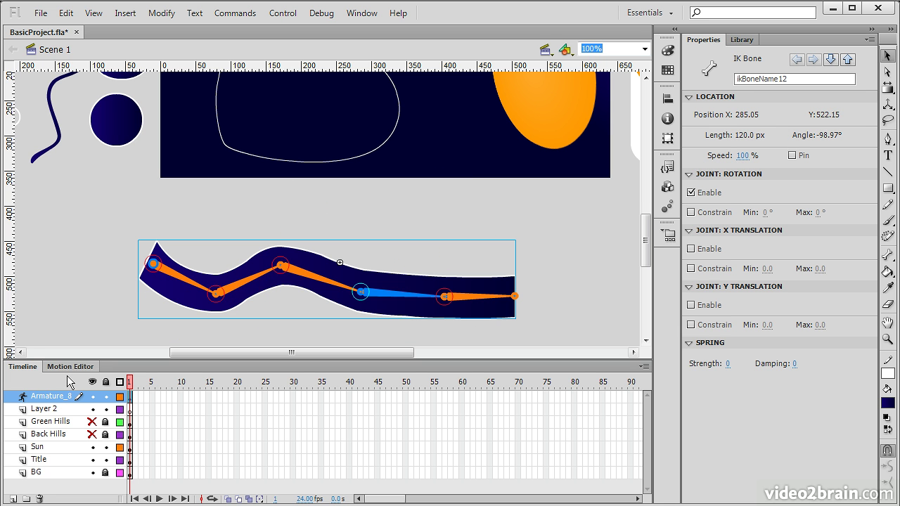
left_click(57, 402)
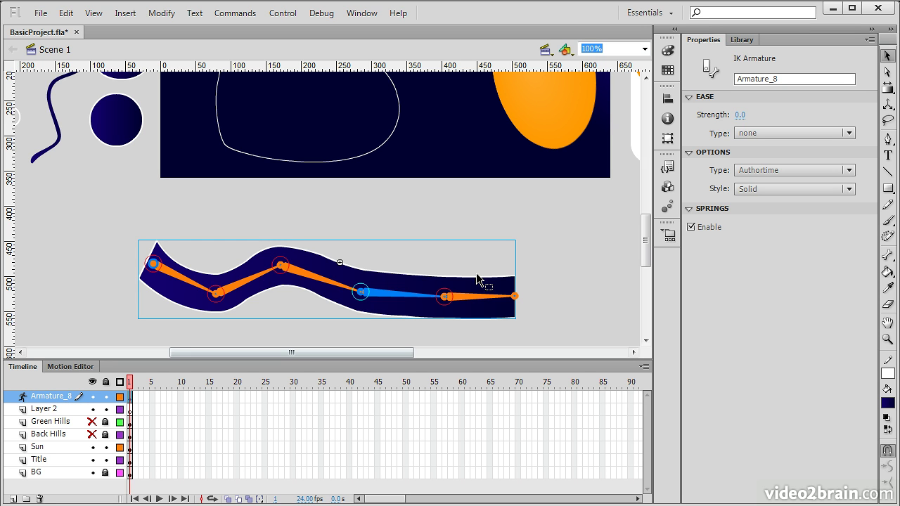
mouse_move(516, 299)
left_mouse_down()
mouse_move(490, 258)
mouse_move(524, 313)
mouse_move(500, 293)
mouse_move(513, 284)
left_mouse_up()
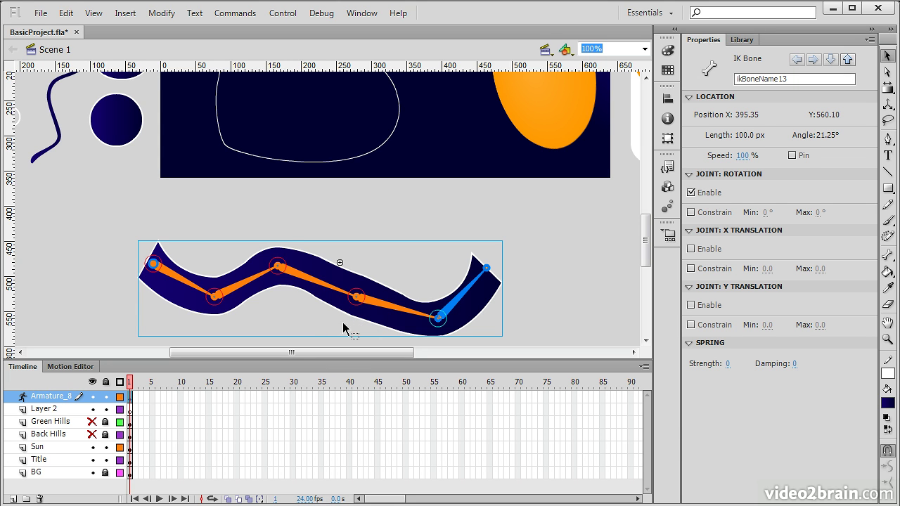
- Choose a reddish-brown Paint Bucket fill and dismiss the drawing-not-supported warning
left_click(888, 274)
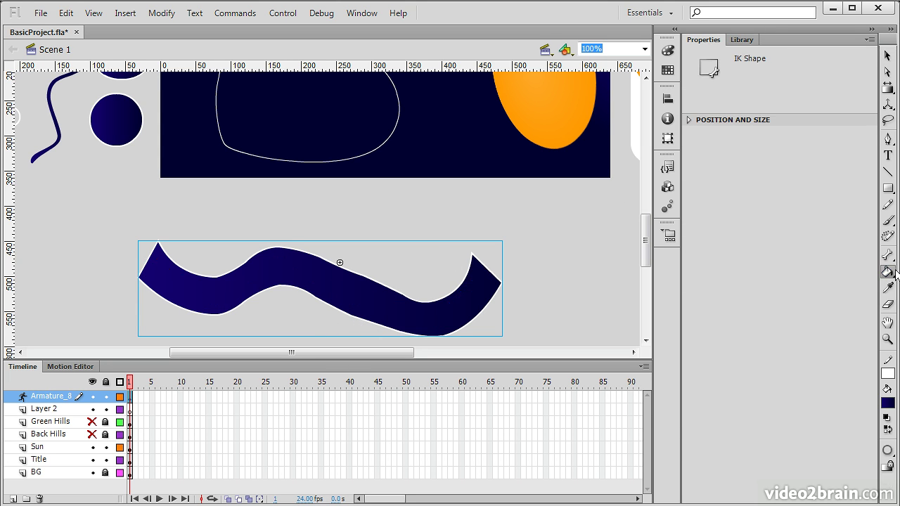
left_click_drag(645, 256, 644, 221)
left_click(888, 402)
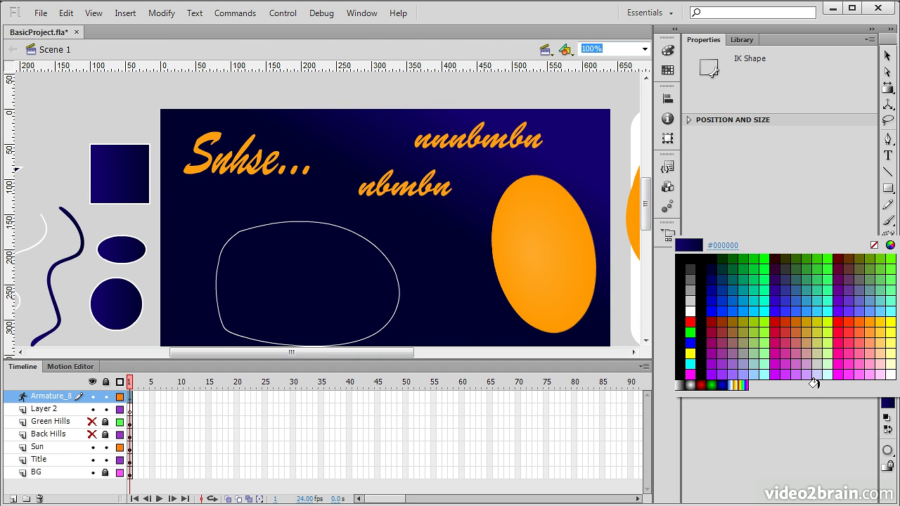
left_click(715, 320)
left_click(117, 181)
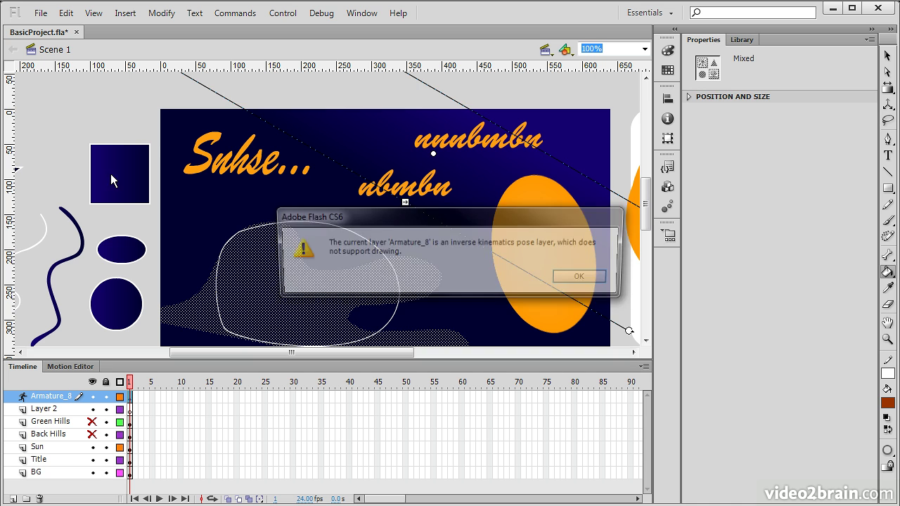
left_click(576, 277)
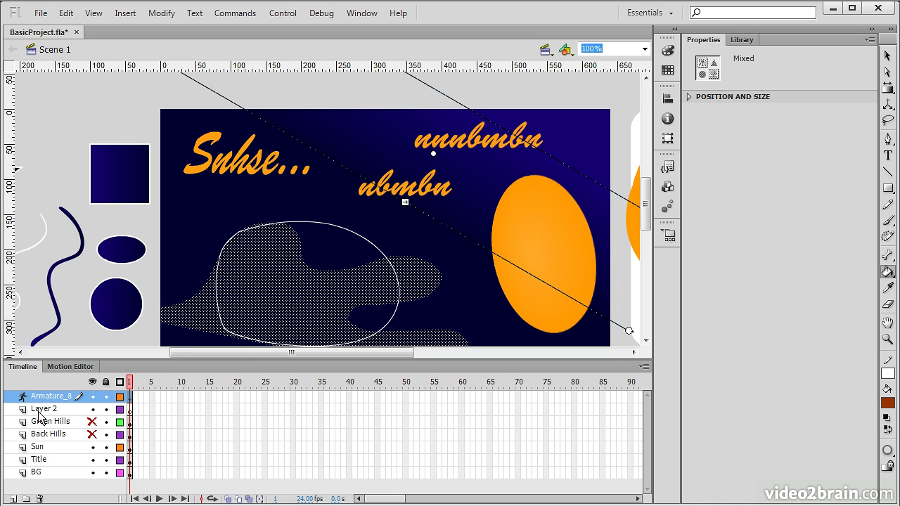
- Unhide Green Hills and Back Hills, then fill the front Green Hills shape reddish-brown
left_click(92, 422)
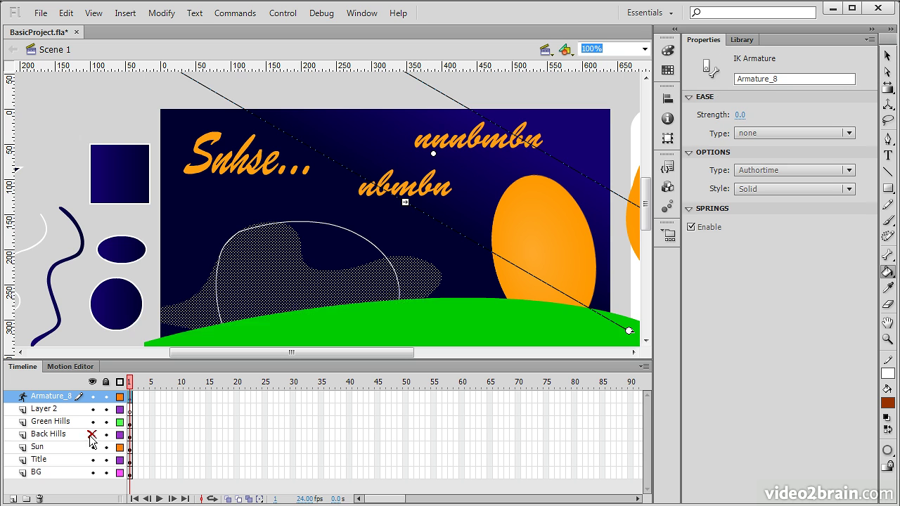
left_click(92, 434)
left_click_drag(650, 223, 648, 243)
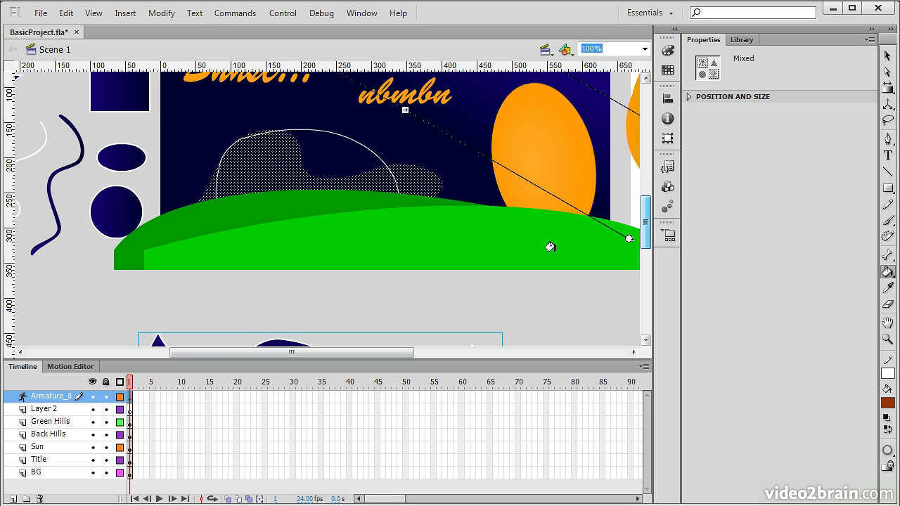
left_click(66, 422)
left_click(406, 237)
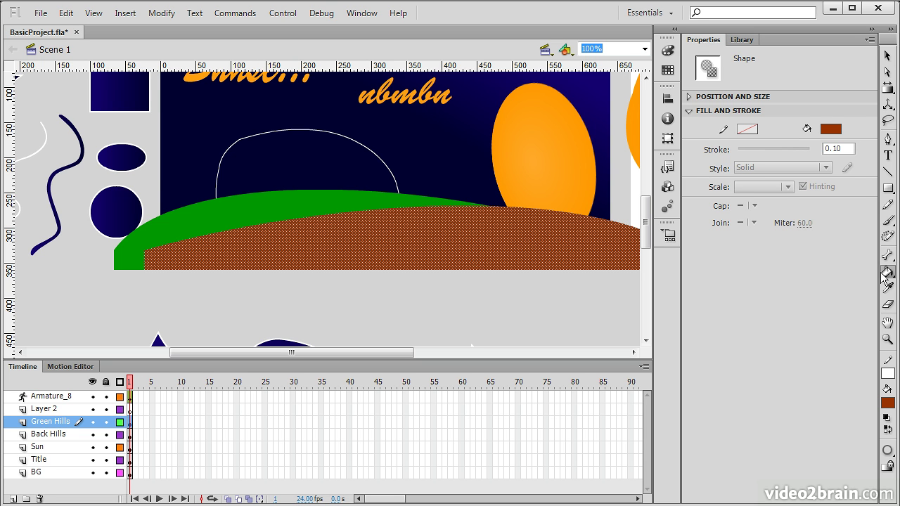
- Outline the brown hill in white, then refill it with the ellipse's dark navy
left_click_drag(884, 278, 837, 295)
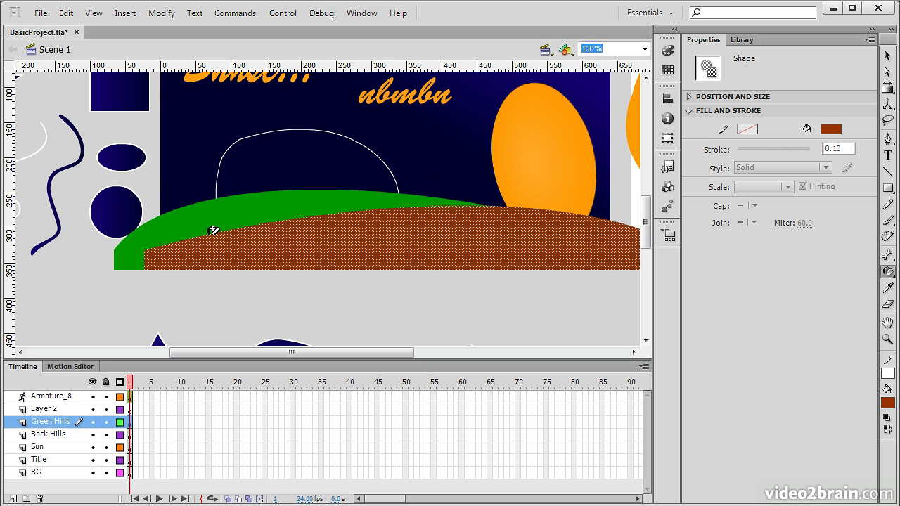
left_click(213, 231)
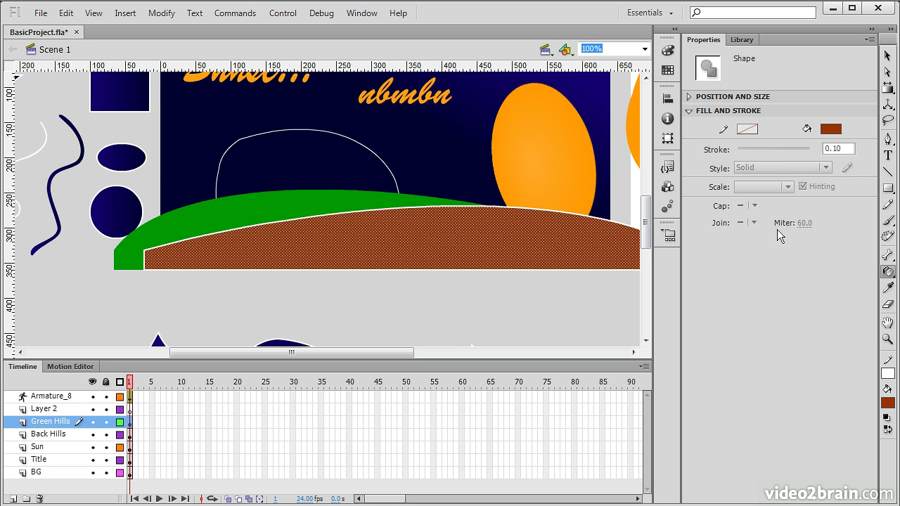
left_click(888, 289)
left_click(518, 146)
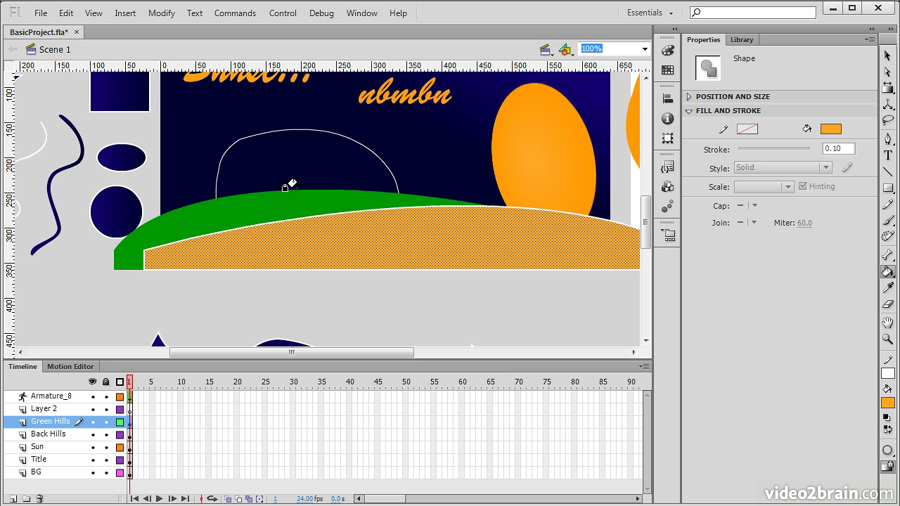
left_click(888, 288)
left_click(113, 167)
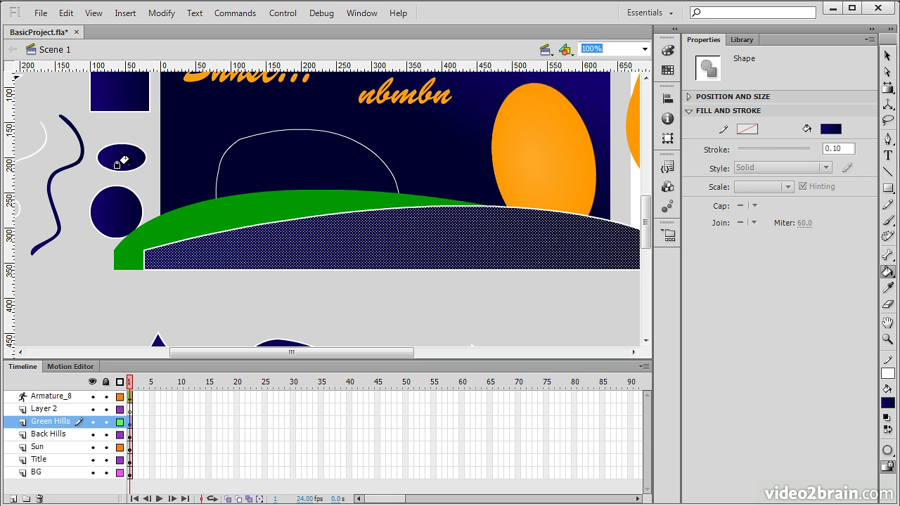
- Scrub the Eraser across the hills and ground, leaving mostly bare black stage
left_click(888, 304)
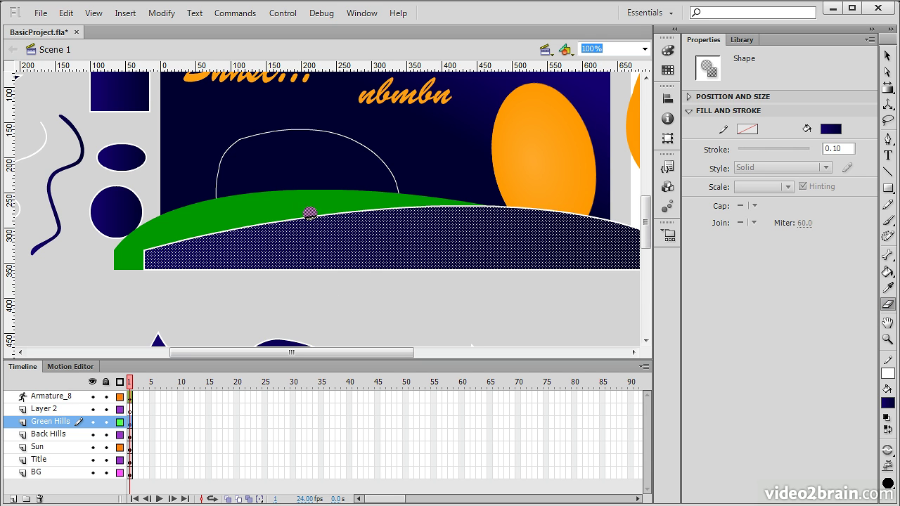
mouse_move(280, 201)
left_mouse_down()
mouse_move(338, 257)
mouse_move(293, 203)
mouse_move(339, 217)
mouse_move(392, 192)
mouse_move(460, 248)
mouse_move(492, 302)
left_mouse_up()
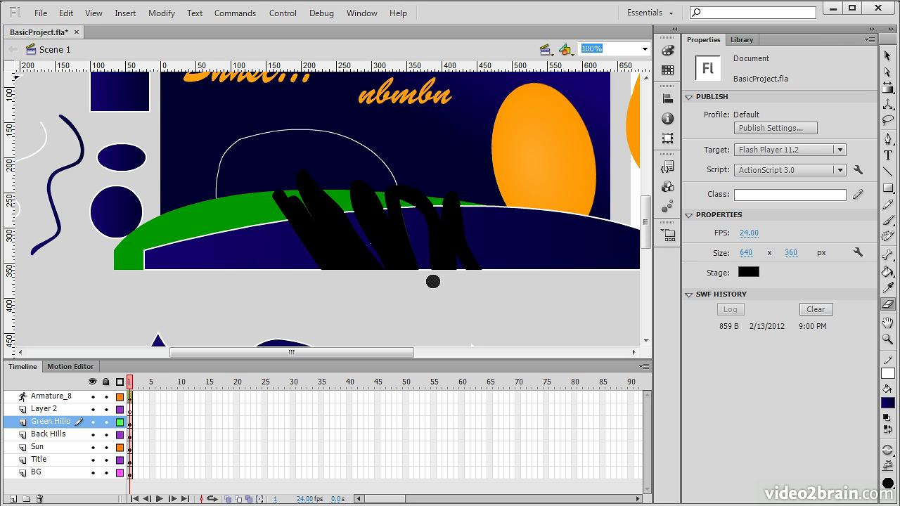
mouse_move(159, 247)
left_mouse_down()
mouse_move(302, 235)
mouse_move(359, 281)
mouse_move(205, 217)
mouse_move(235, 227)
mouse_move(300, 306)
mouse_move(358, 254)
mouse_move(231, 232)
mouse_move(240, 196)
mouse_move(147, 240)
mouse_move(427, 200)
mouse_move(419, 262)
mouse_move(452, 259)
mouse_move(317, 158)
mouse_move(175, 204)
left_mouse_up()
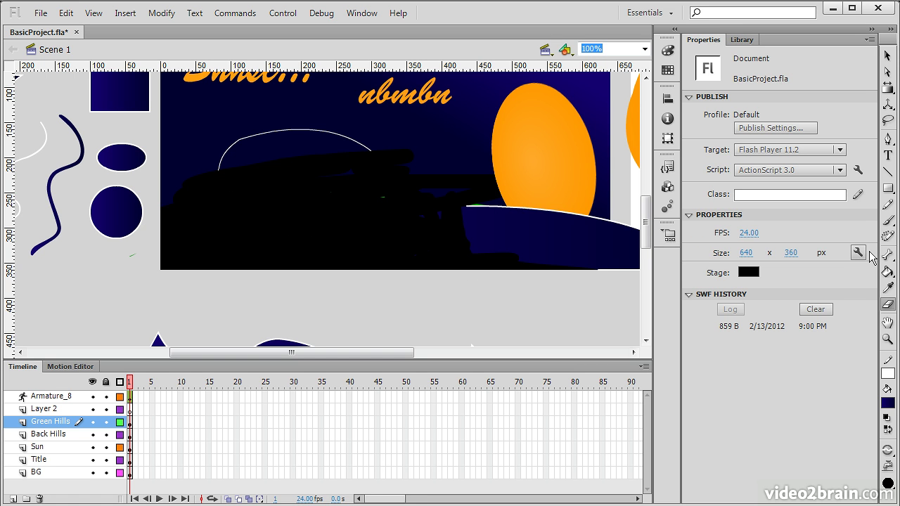
left_click(888, 325)
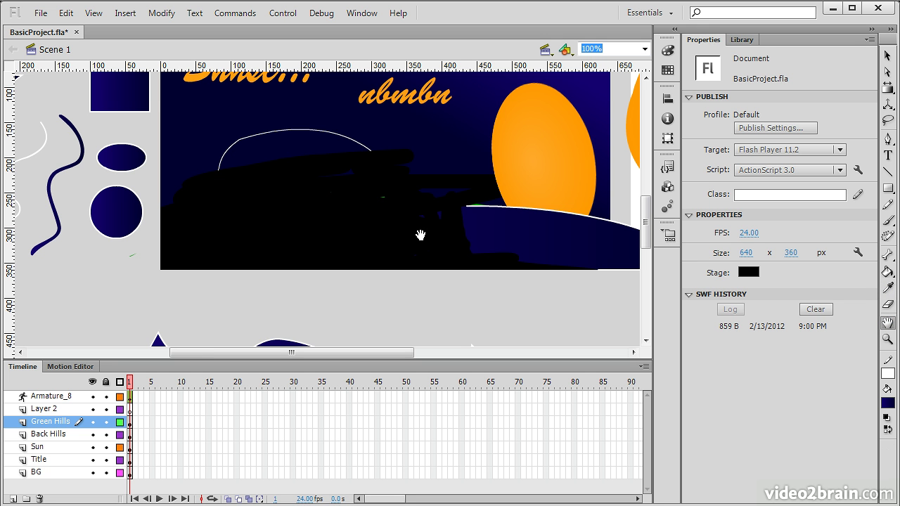
- Pan the stage, then zoom into the sun to 399% and further on its left edge
left_click_drag(470, 135, 383, 191)
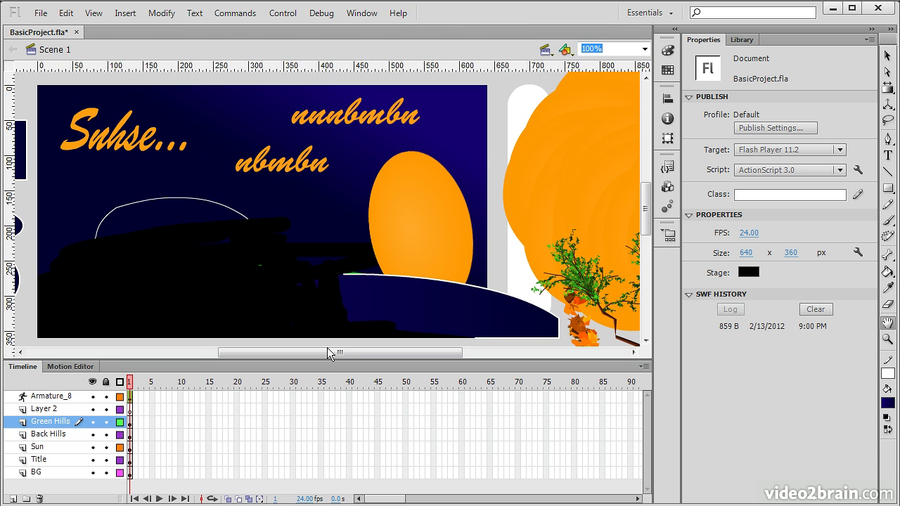
left_click(888, 339)
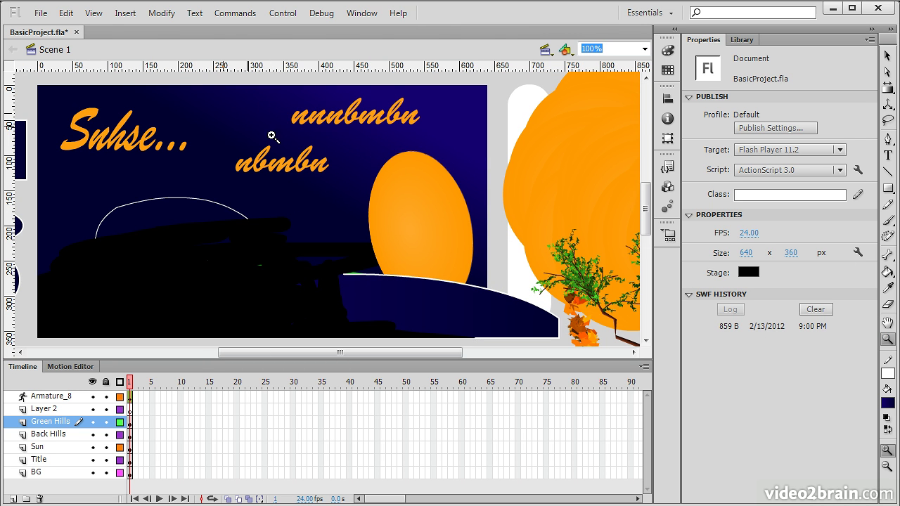
left_click_drag(222, 112, 305, 165)
left_click_drag(481, 253, 492, 251)
left_click(387, 253)
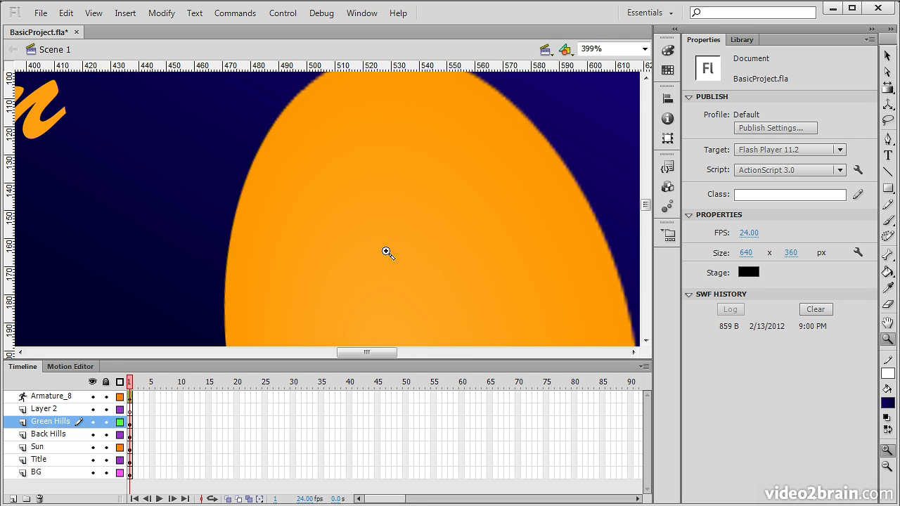
left_click(264, 184)
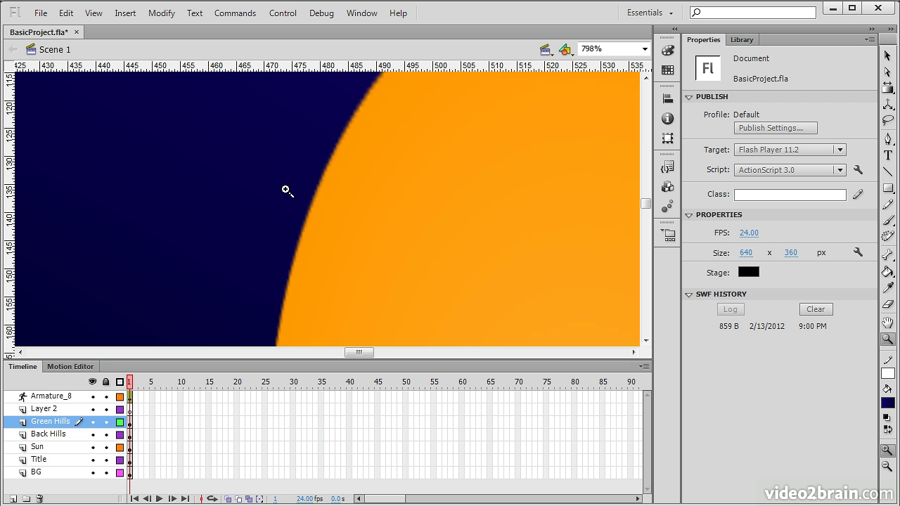
- Zoom back out until the scene fits, then marquee-frame the whole scene larger
left_click(266, 180, "alt")
left_click(328, 221, "alt")
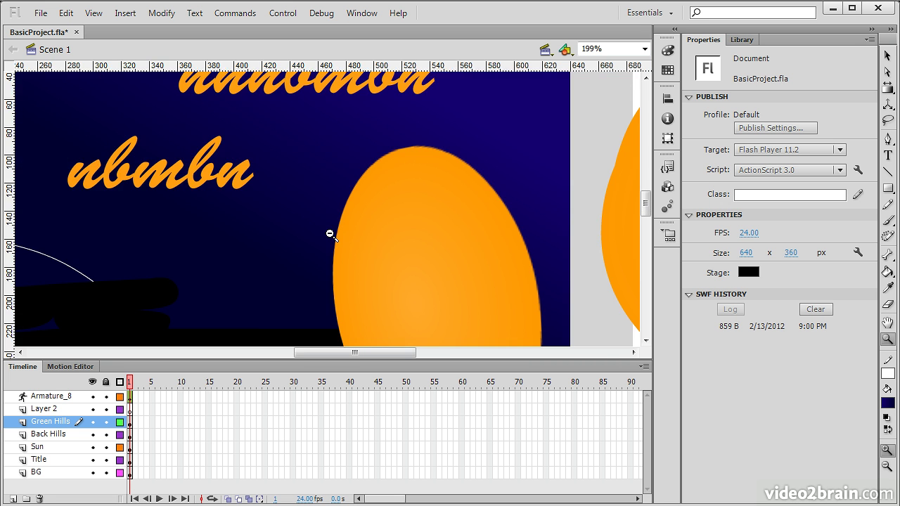
left_click(337, 225, "alt")
left_click(303, 202, "alt")
left_click(303, 202, "alt")
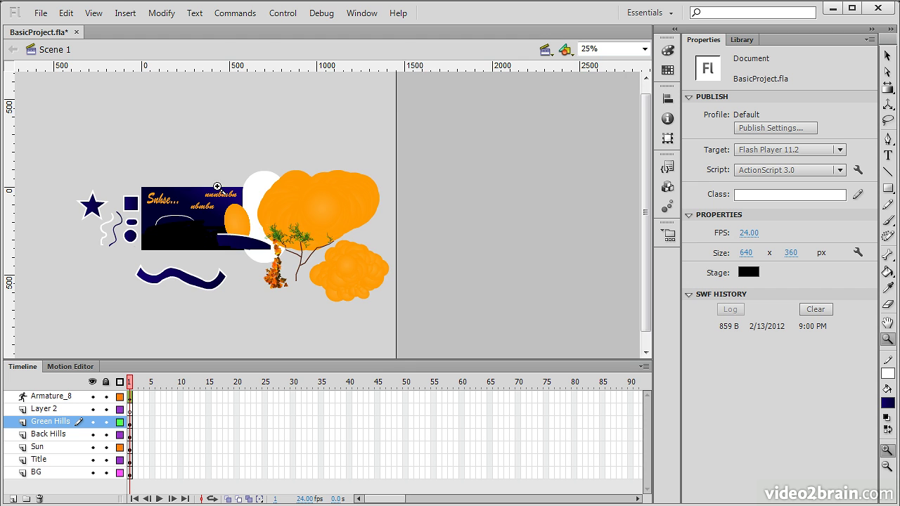
left_click_drag(154, 164, 317, 298)
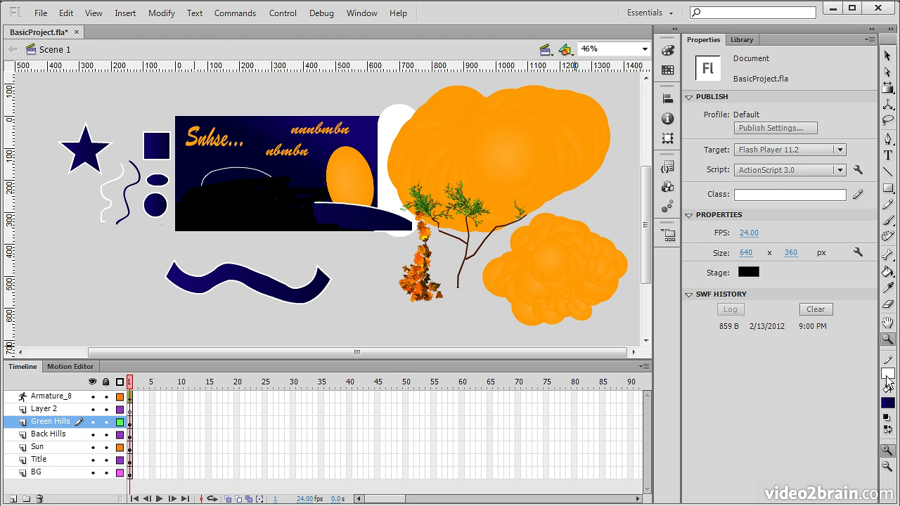